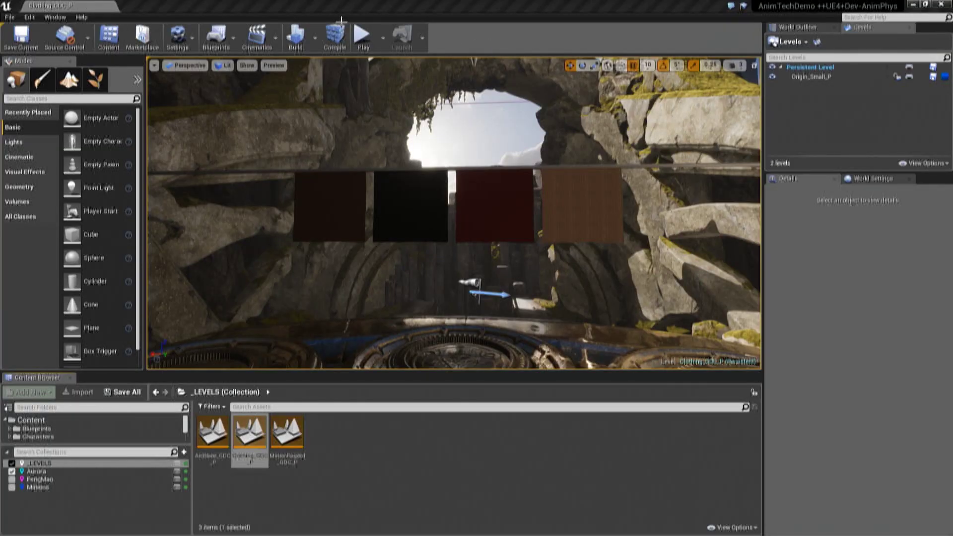
- Start simulating the Clothing_GDC_P level so the four cloth banners sway on the rope
left_click(362, 37)
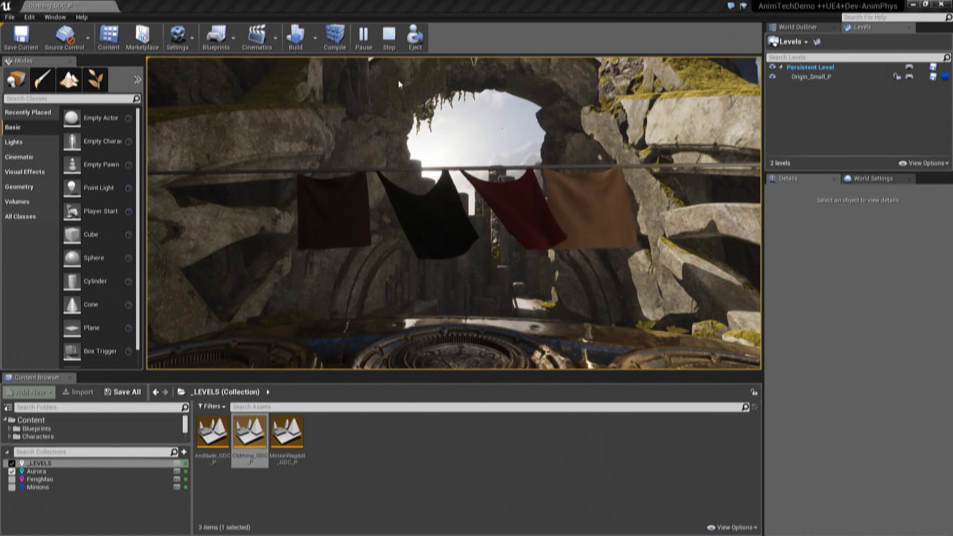
- Stop the running simulation so the cloth panels reset flat under the arch
left_click(389, 36)
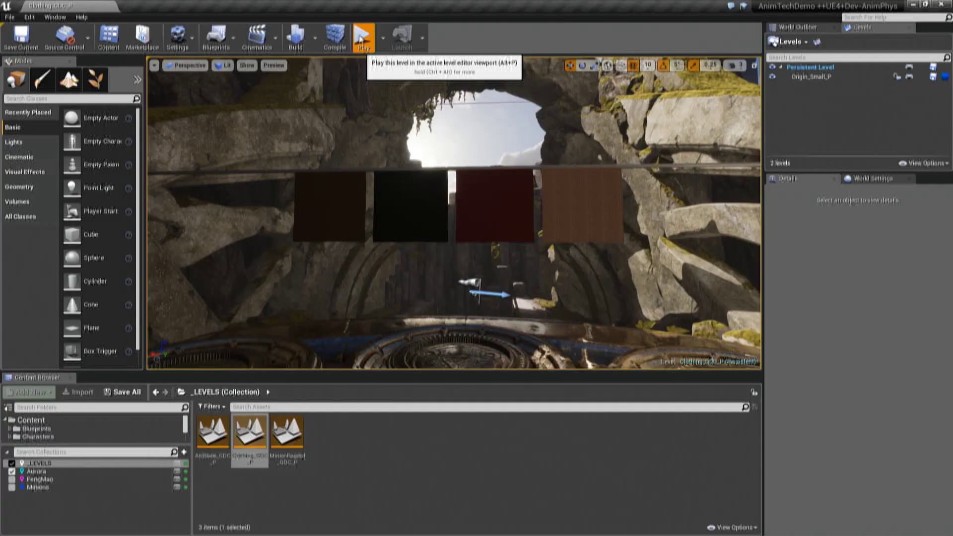
- Play the Clothing_GDC_P level again so the four cloth panels drape and sway
left_click(362, 34)
- Move the play view to the two sword-carrying characters and watch their skirts full-screen
key("Right")
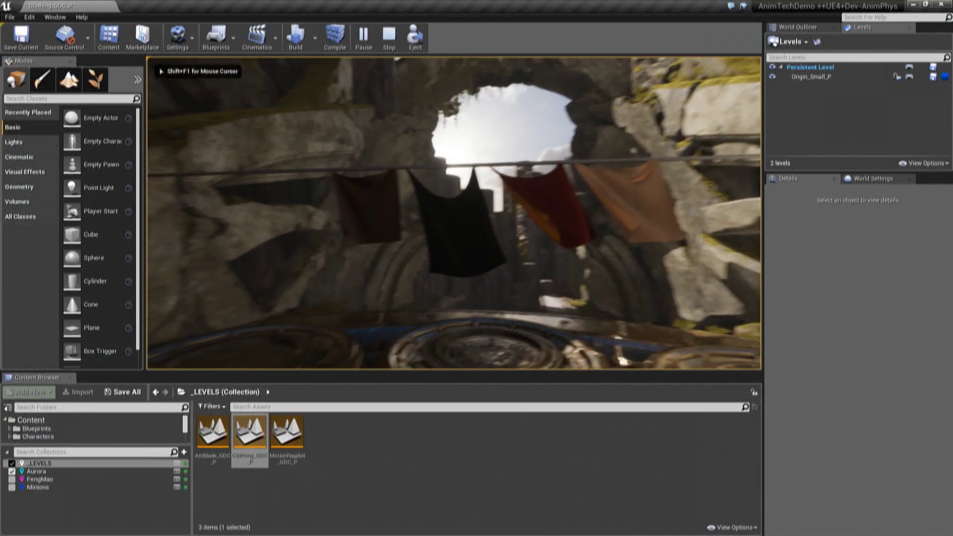
key("F11")
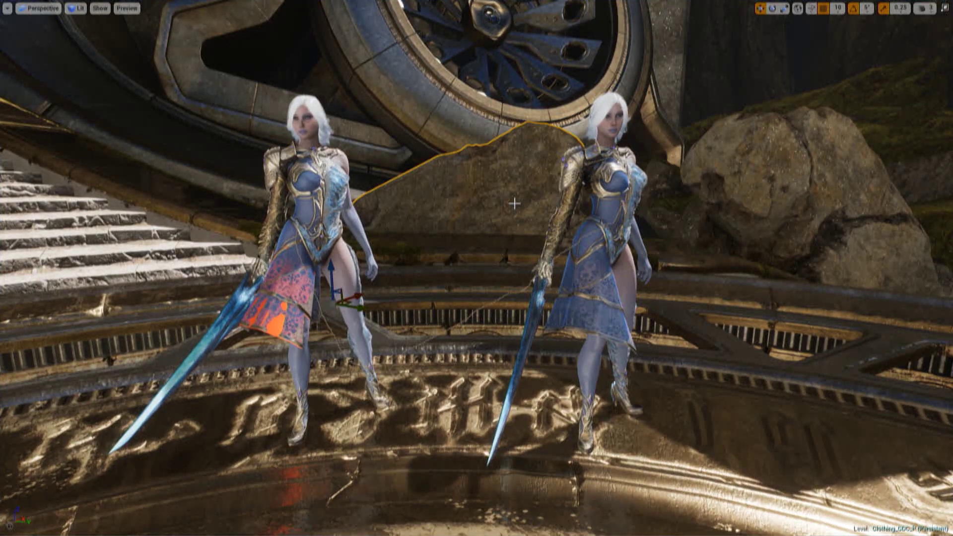
key("F11")
- Open the left character's skeletal mesh Ice_NewClothing_Merged in its mesh editor
left_click(351, 151)
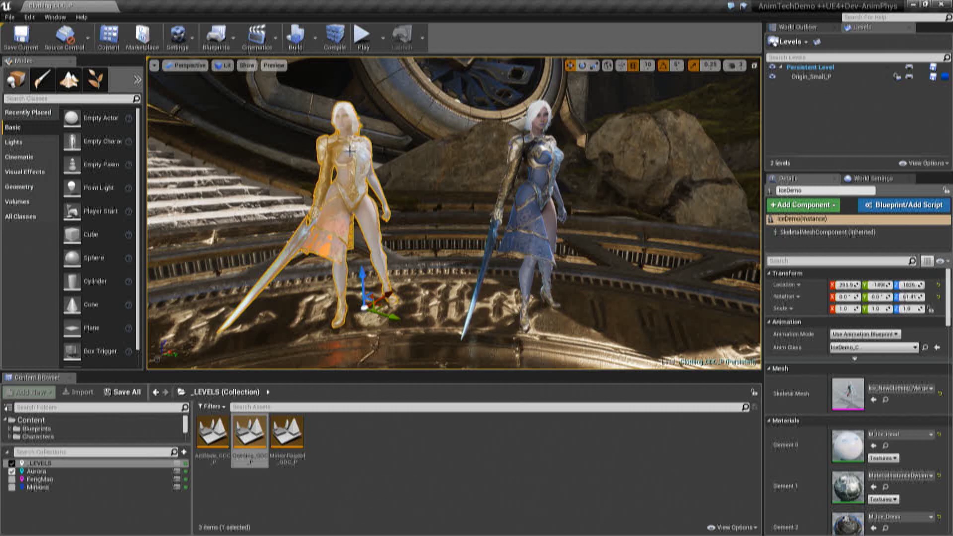
right_click(350, 151)
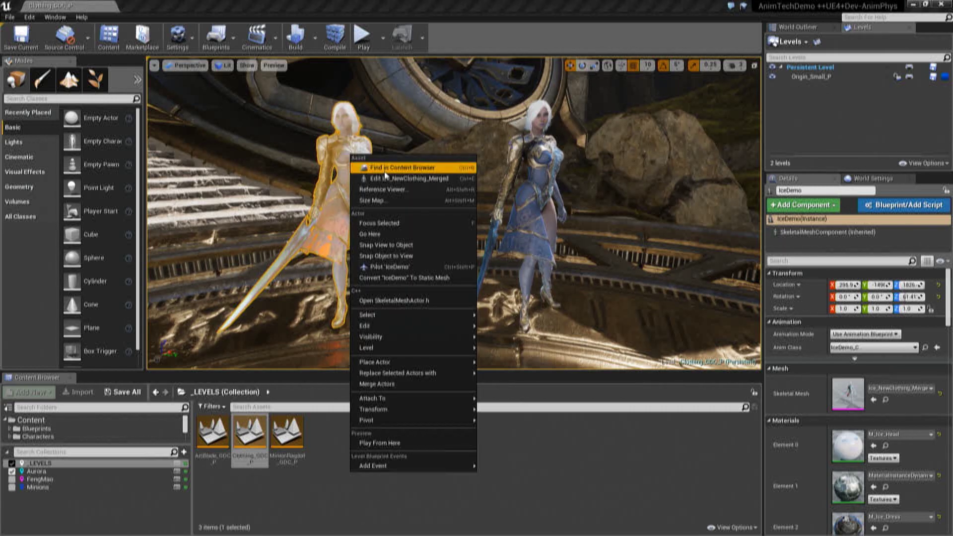
left_click(401, 182)
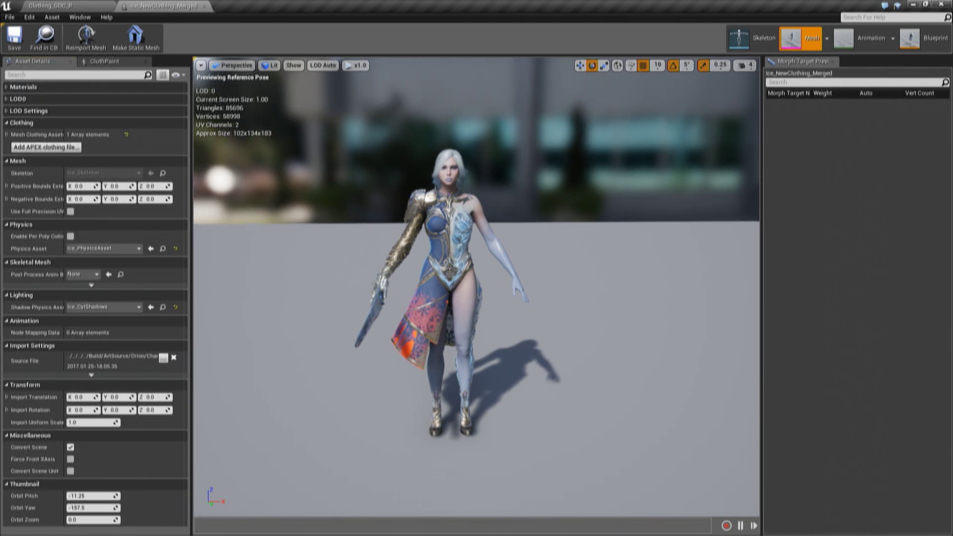
- Orbit the mesh preview and highlight the arm armour and torso armour sections
scroll(462, 261, "up", 5)
scroll(463, 261, "down", 4)
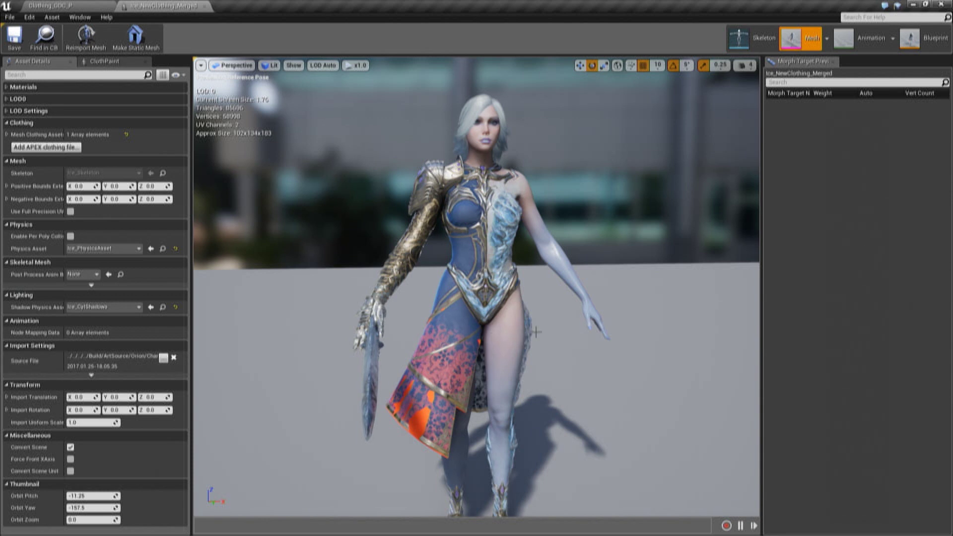
left_click_drag(510, 338, 502, 321)
left_click(510, 251)
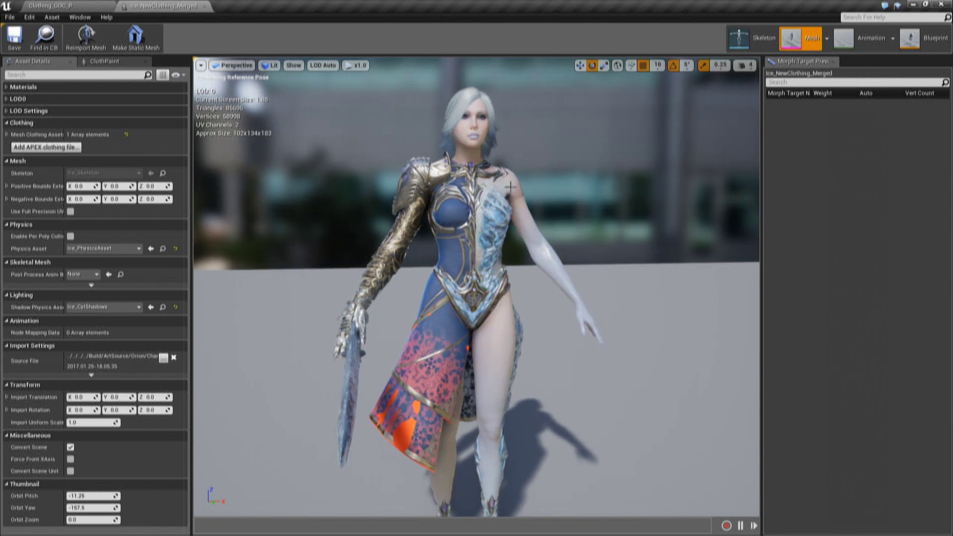
left_click(409, 210)
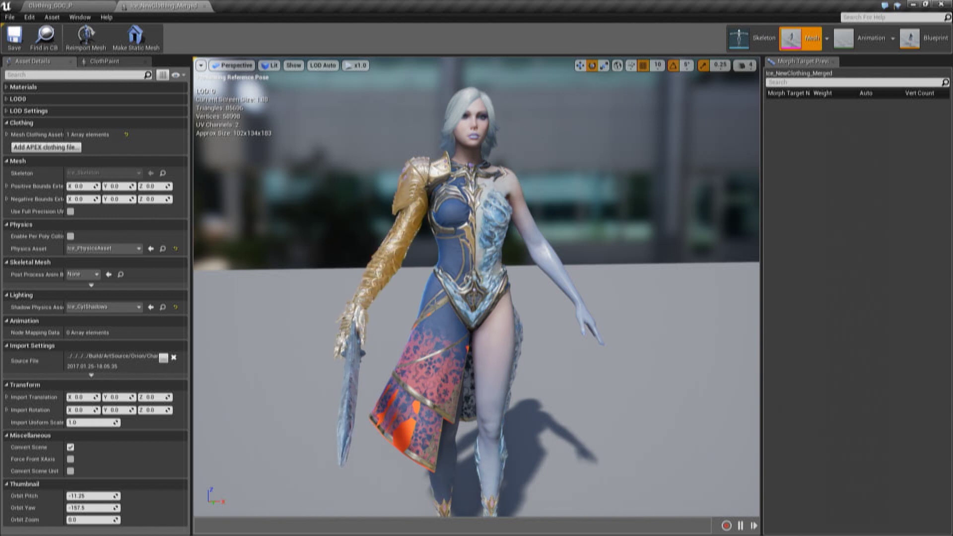
scroll(477, 288, "up", 3)
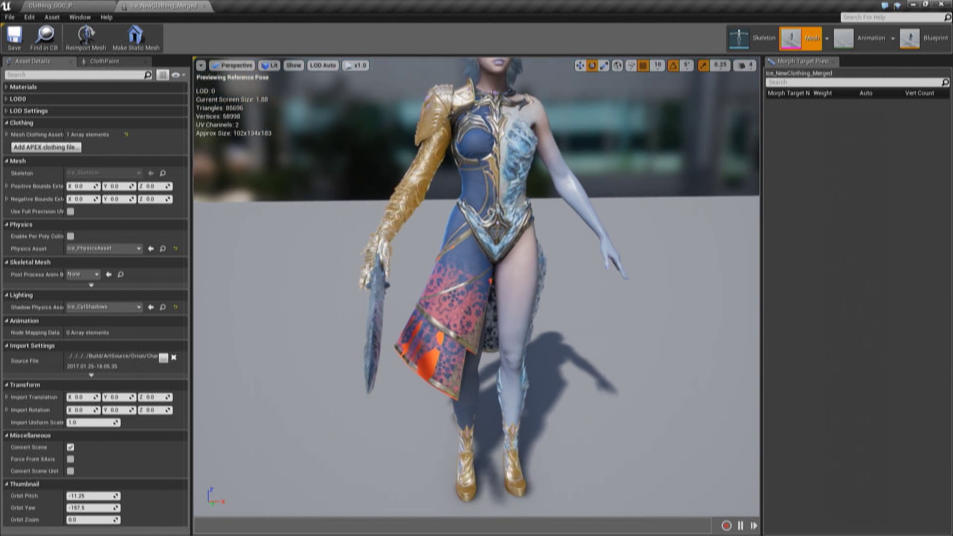
left_click(507, 392)
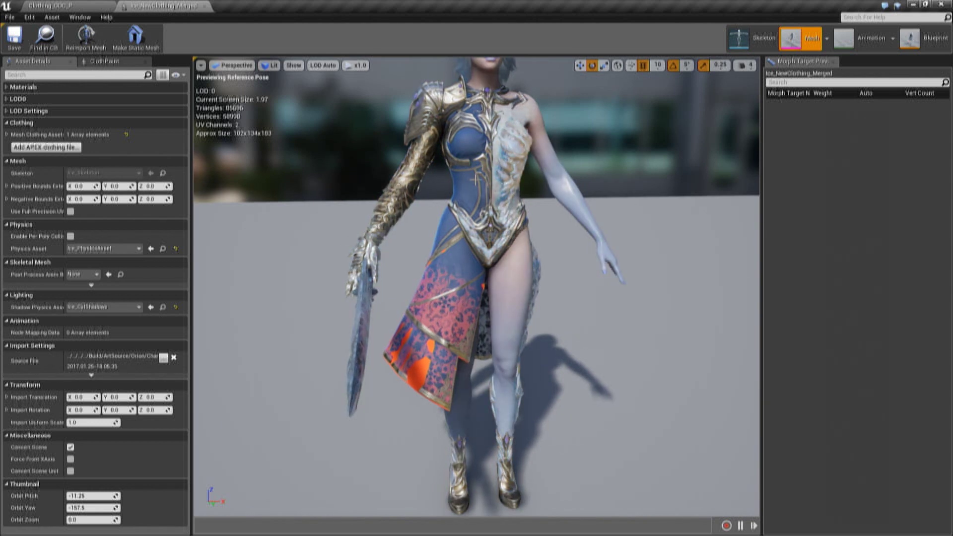
left_click(472, 185)
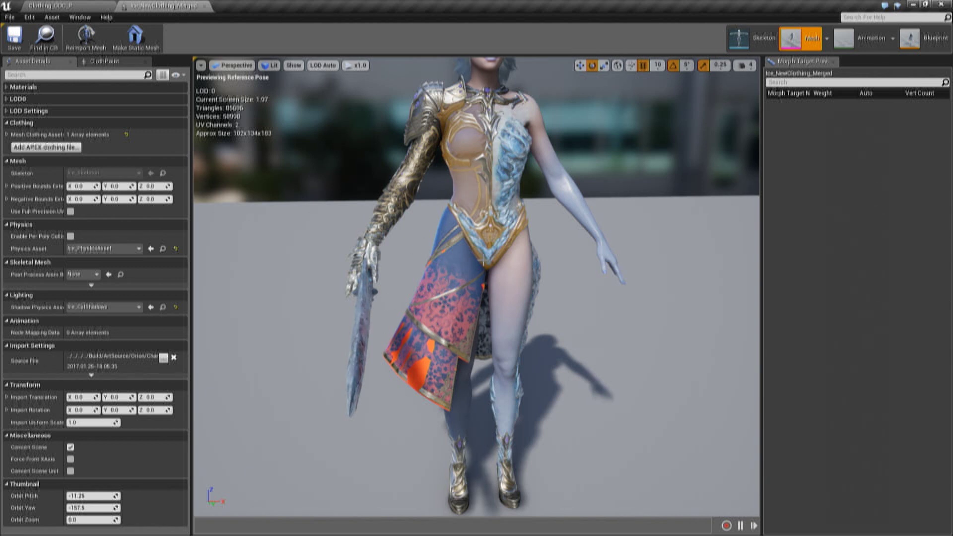
- Check the skirt section's clothing options, frame the character and bring up view mode choices
right_click(479, 270)
key("Escape")
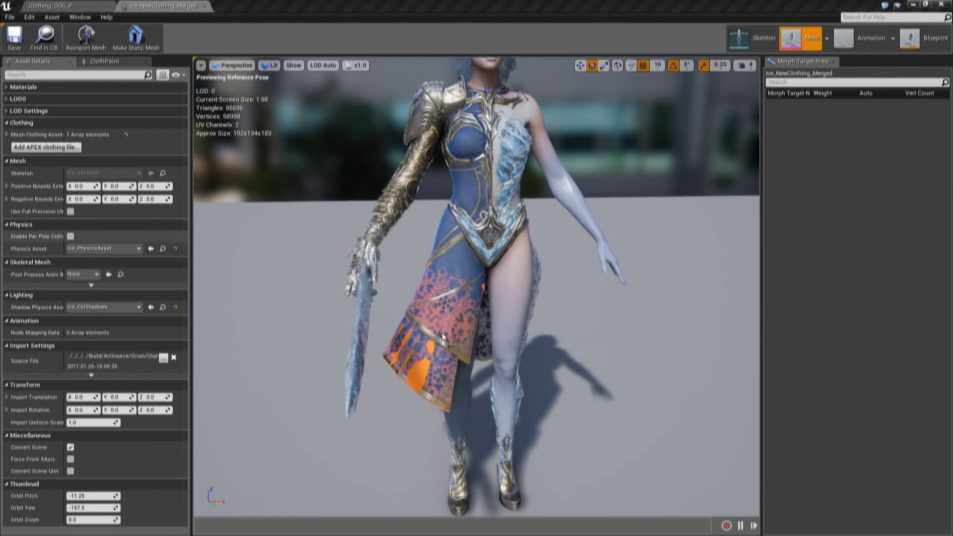
key("f")
scroll(215, 94, "up", 5)
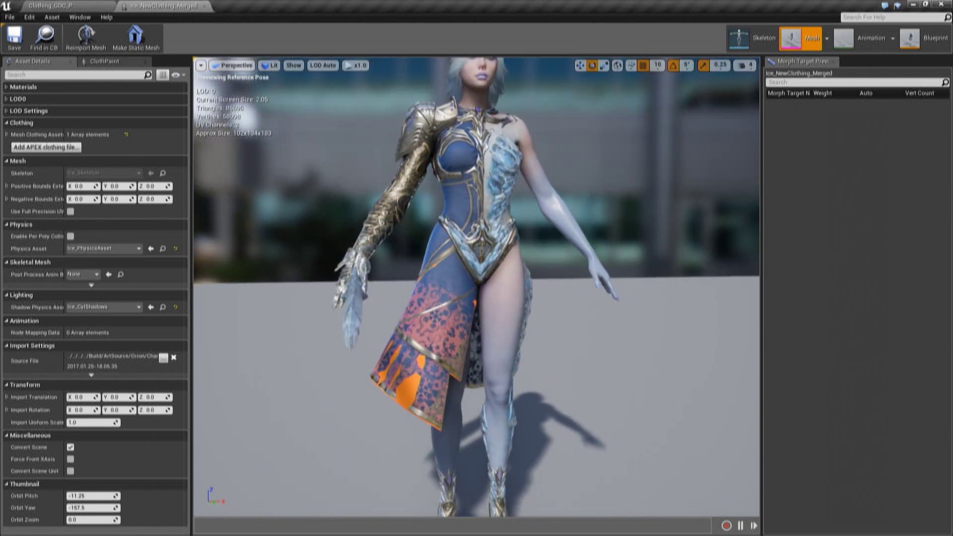
left_click(293, 65)
left_click(270, 65)
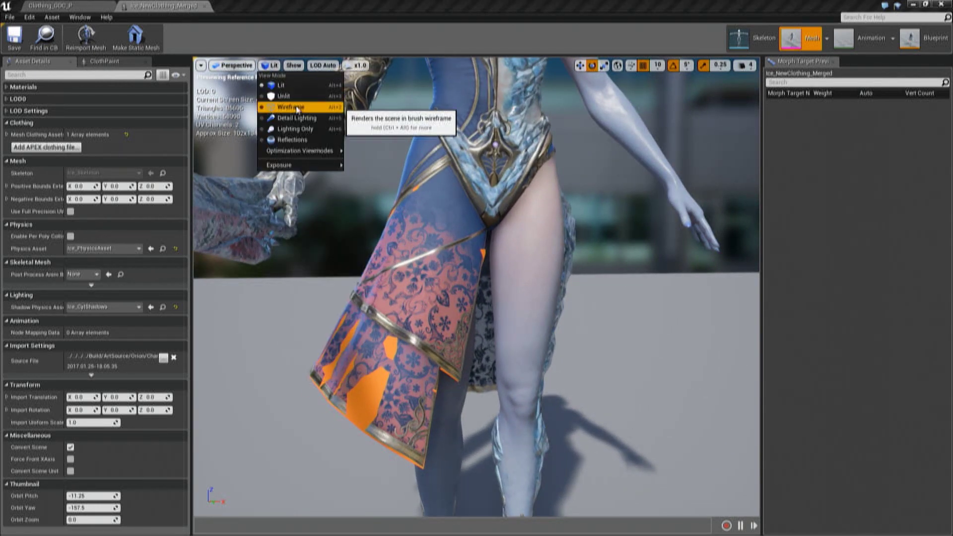
- Render the preview as wireframe and inspect the skirt's cloth mesh section up close
left_click(290, 107)
mouse_move(401, 404)
left_mouse_down()
mouse_move(402, 367)
mouse_move(402, 404)
left_mouse_up()
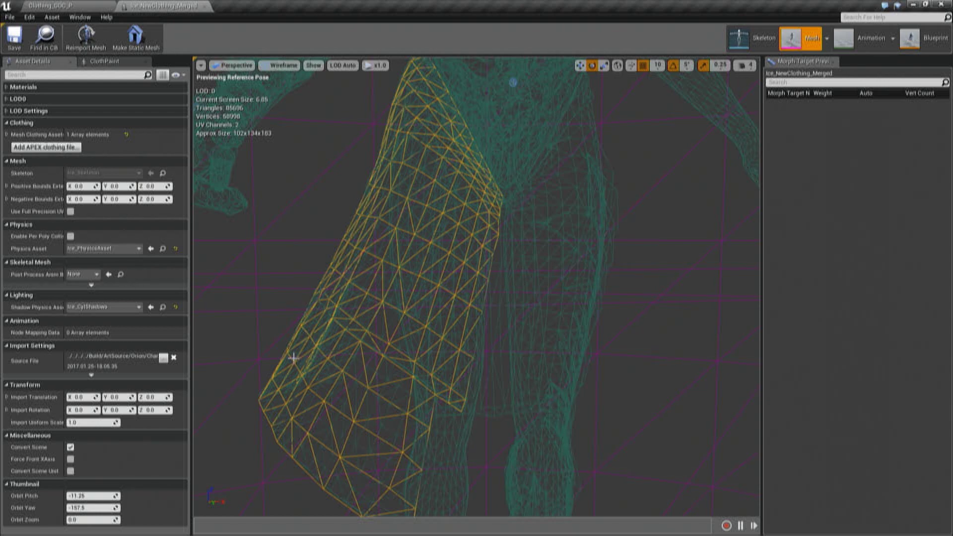
left_click(390, 430)
left_click_drag(423, 235, 451, 201)
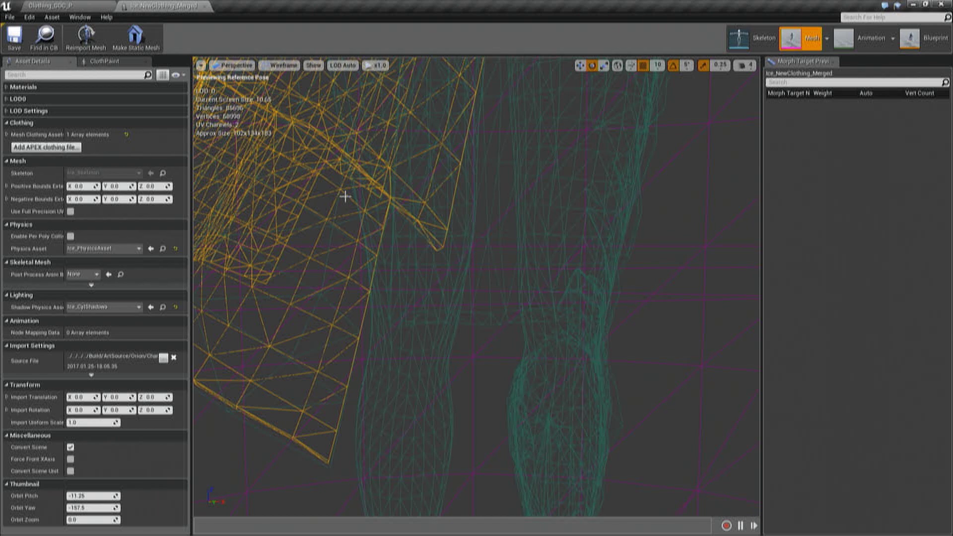
scroll(347, 218, "down", 1)
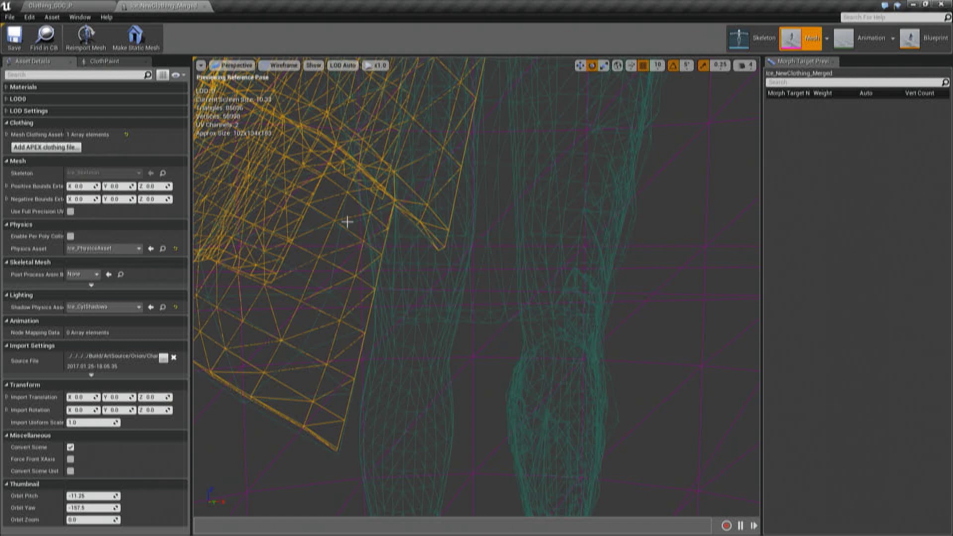
left_click(279, 65)
- Return the preview to lit and mark the skirt section for removal from the mesh
left_click(290, 88)
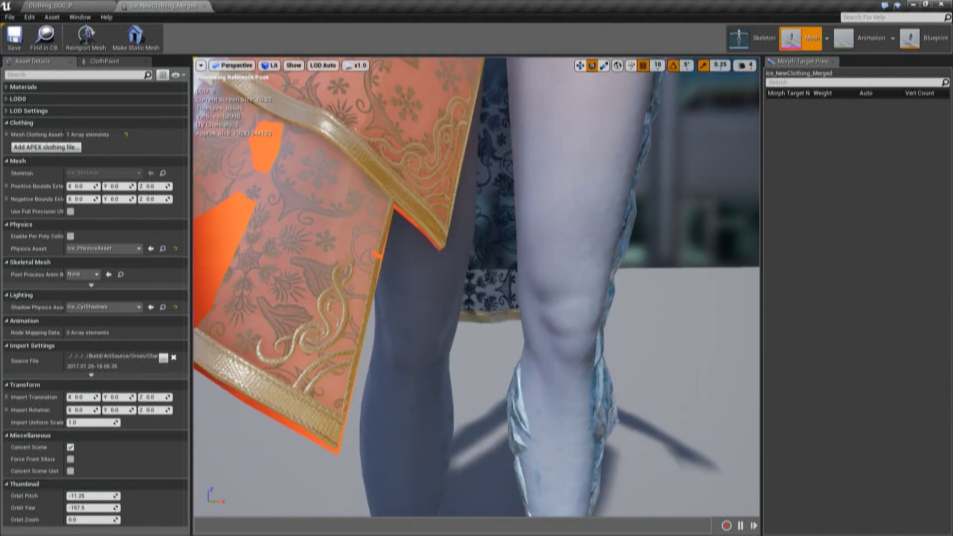
left_click_drag(353, 248, 410, 354)
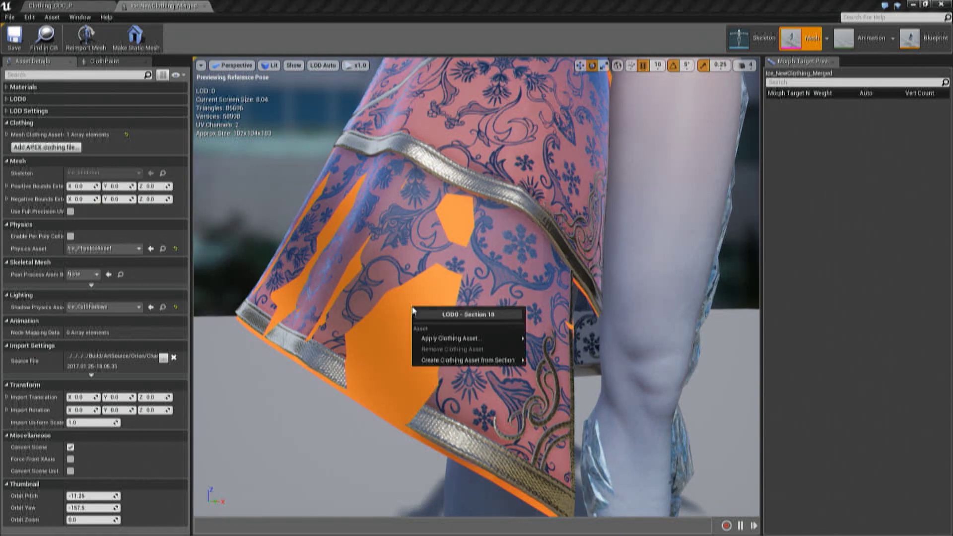
mouse_move(461, 361)
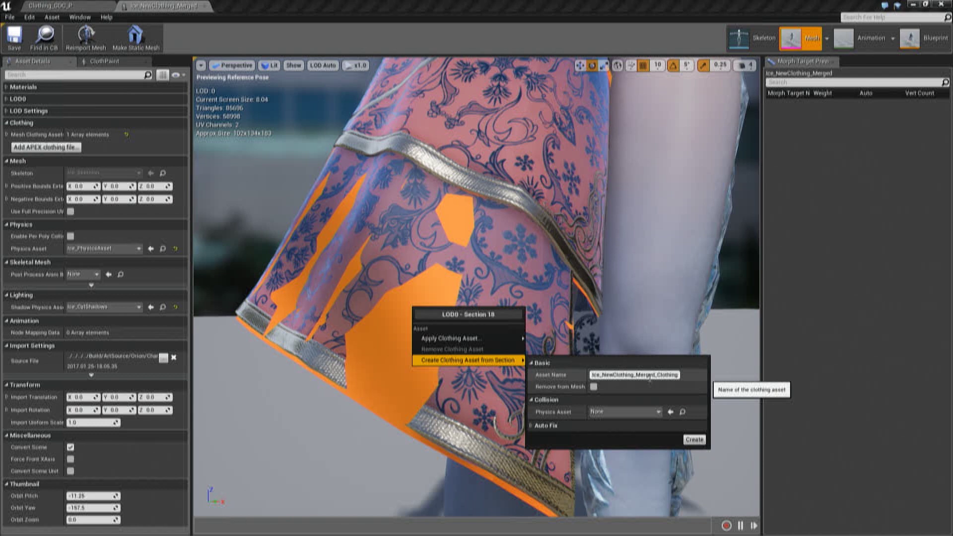
left_click(592, 388)
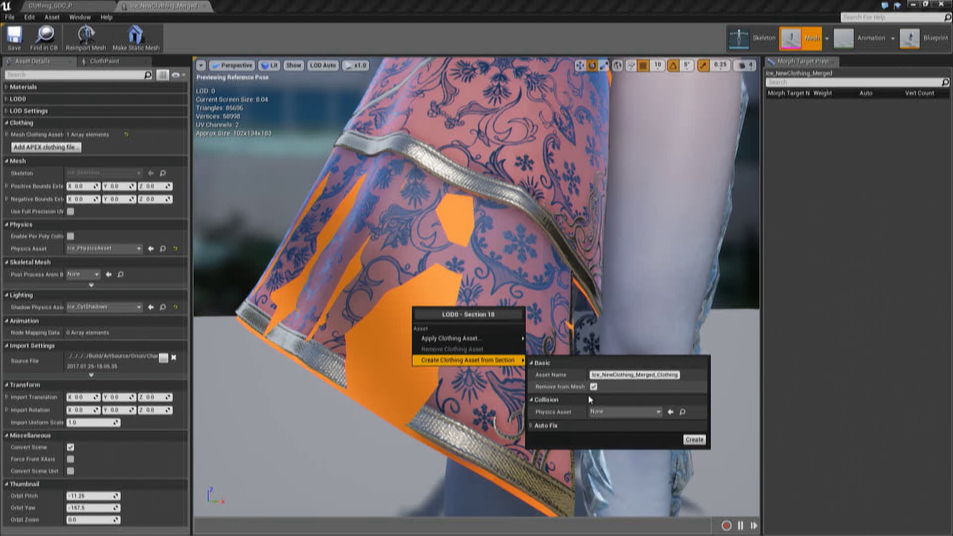
- Create the skirt's clothing asset with ice_Clothing_Physics collisions, then list the Aurora collection
left_click(659, 412)
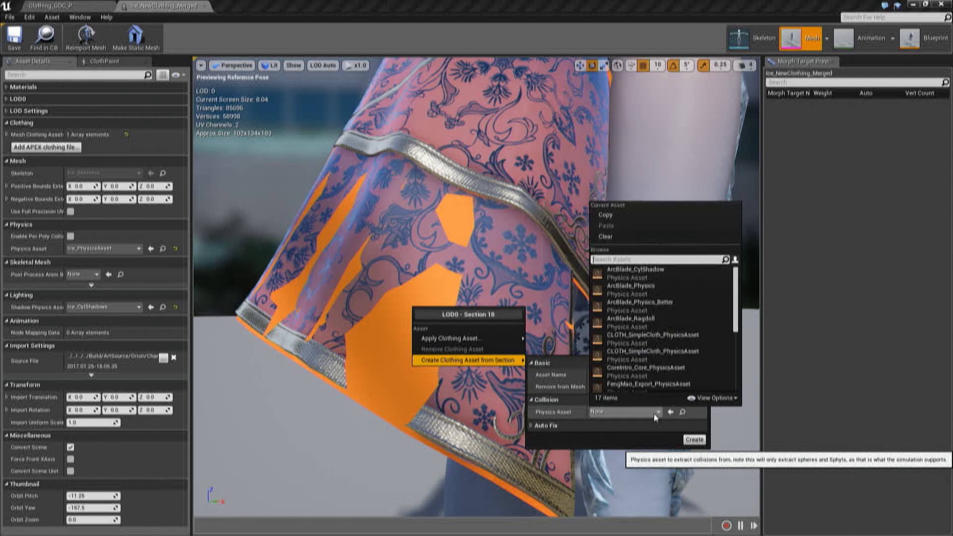
type("ice")
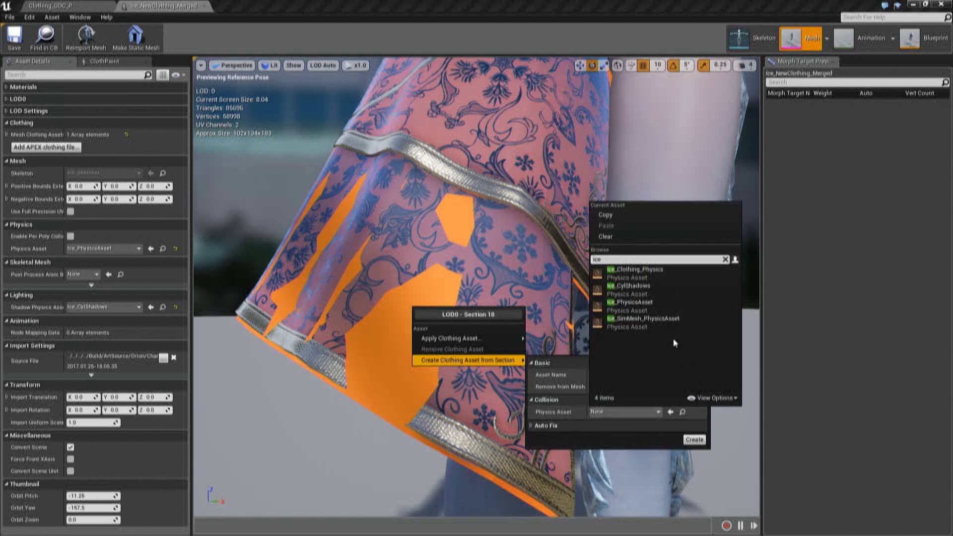
left_click(635, 271)
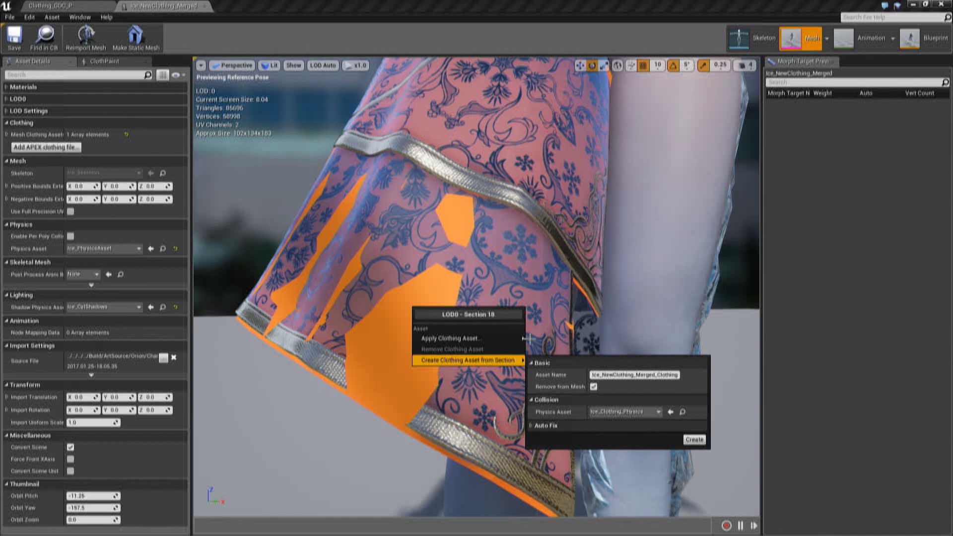
left_click(694, 439)
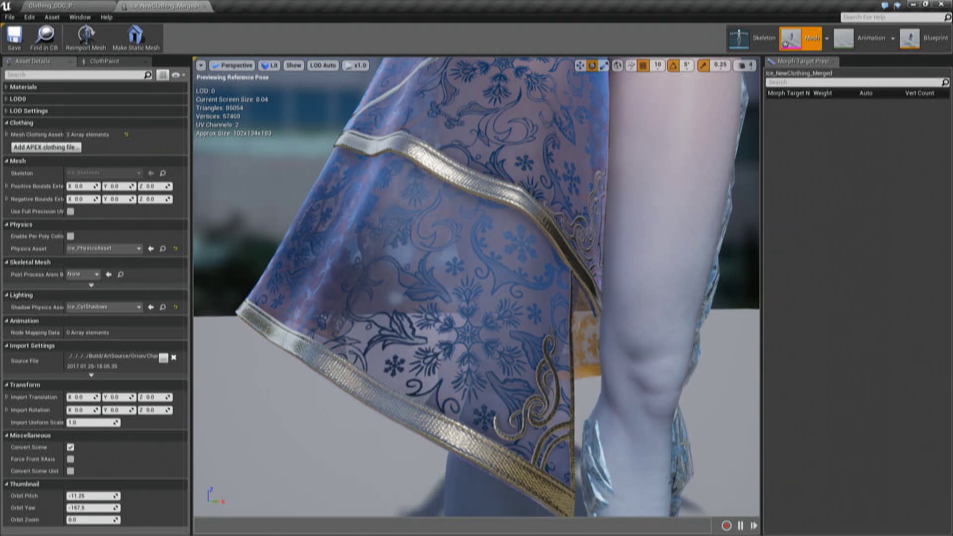
left_click(71, 7)
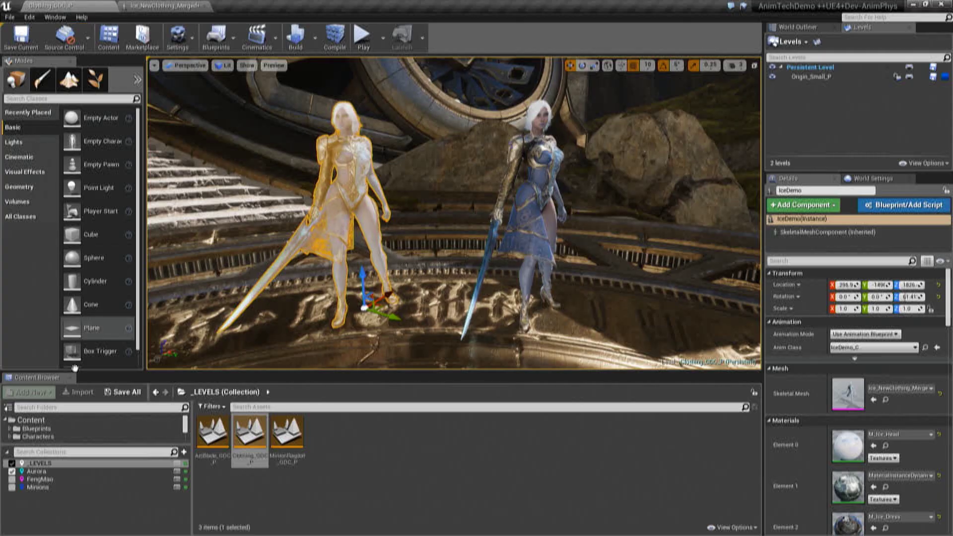
left_click(40, 471)
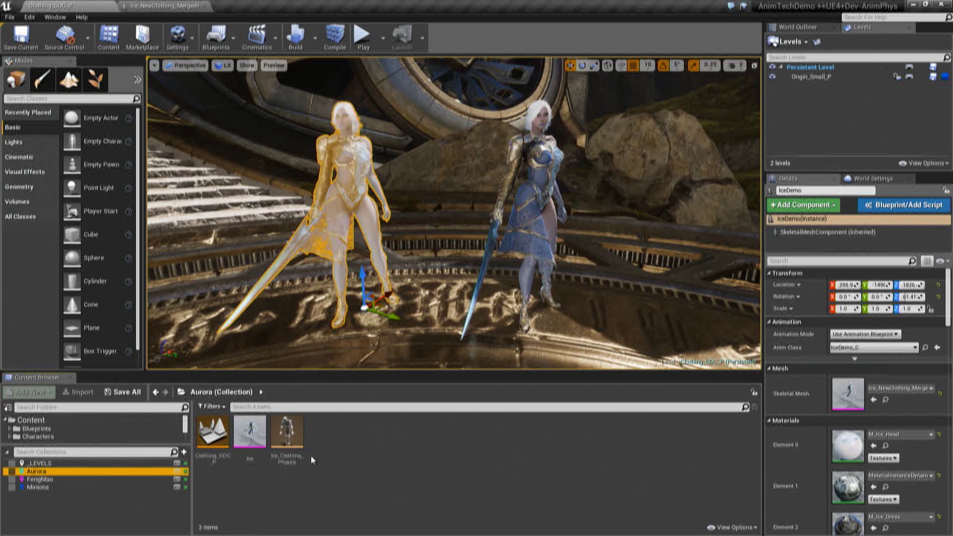
- Open Ice_Clothing_Physics, frame the legs and select the left thigh collision body
double_click(287, 432)
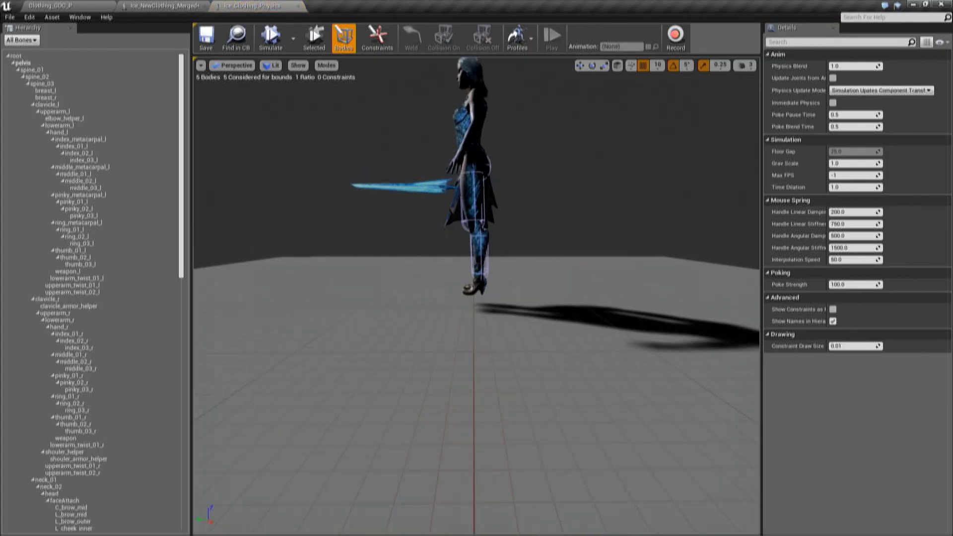
left_click_drag(412, 255, 412, 255)
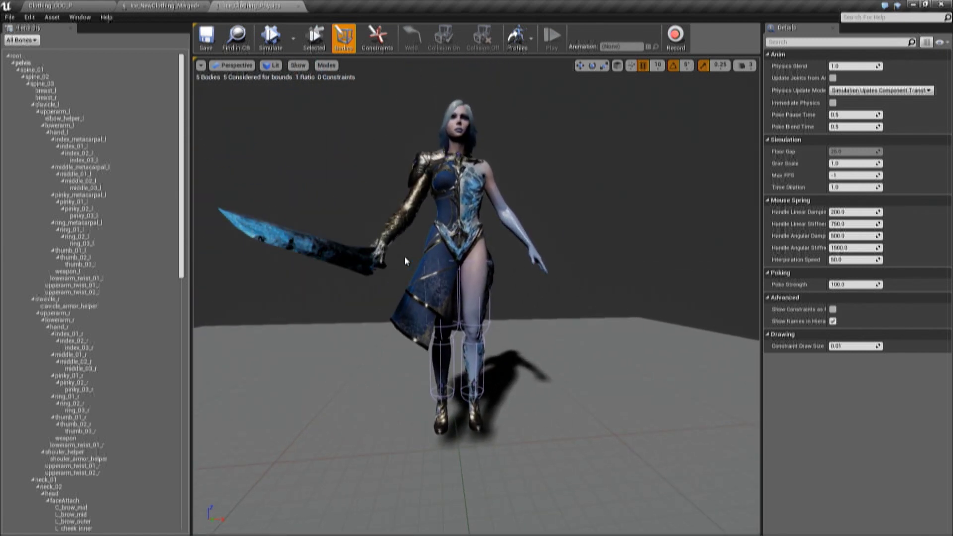
left_click_drag(416, 244, 415, 244)
left_click_drag(458, 220, 458, 219)
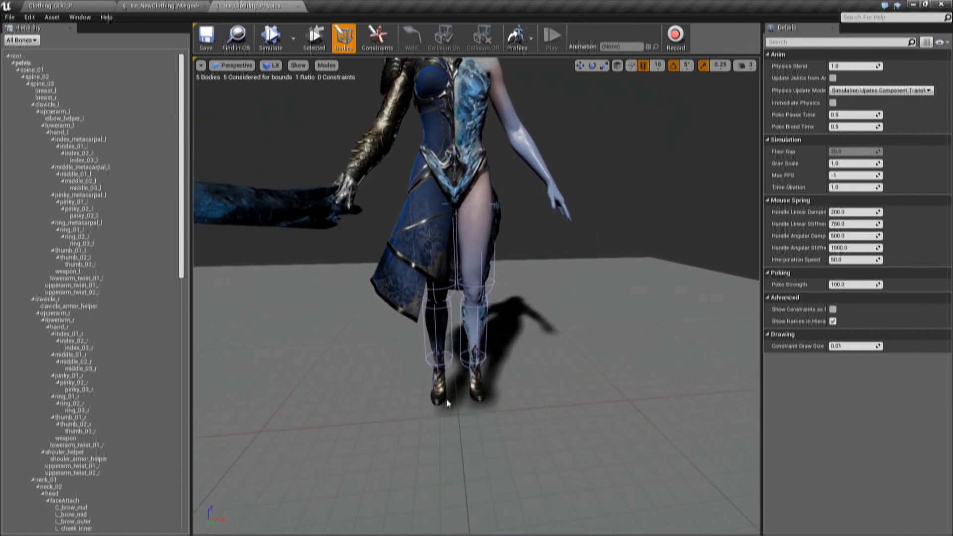
left_click_drag(453, 275, 453, 275)
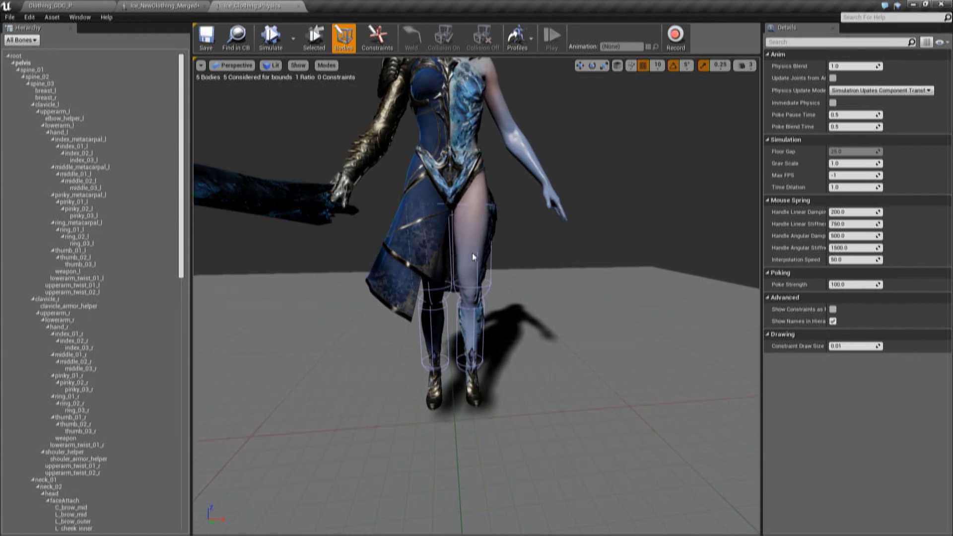
left_click_drag(472, 252, 472, 252)
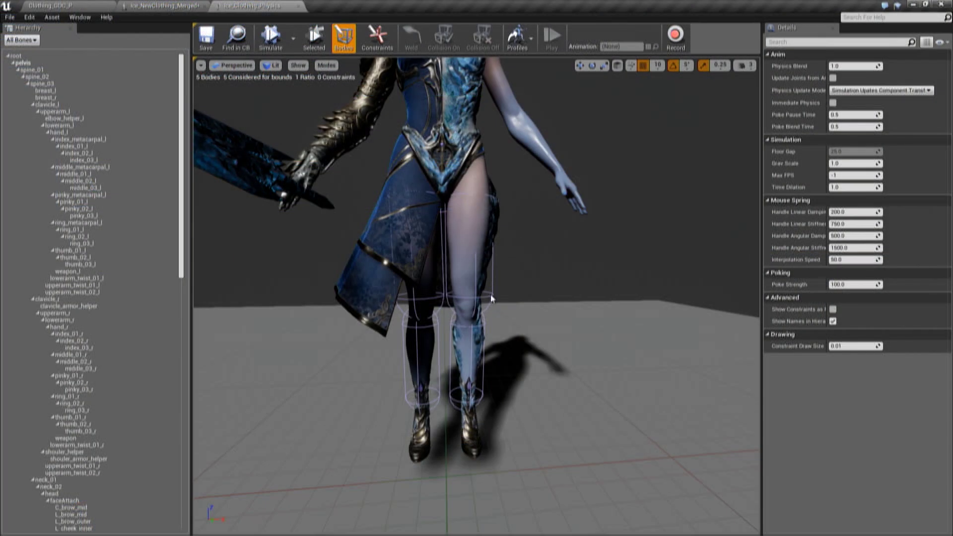
left_click(488, 297)
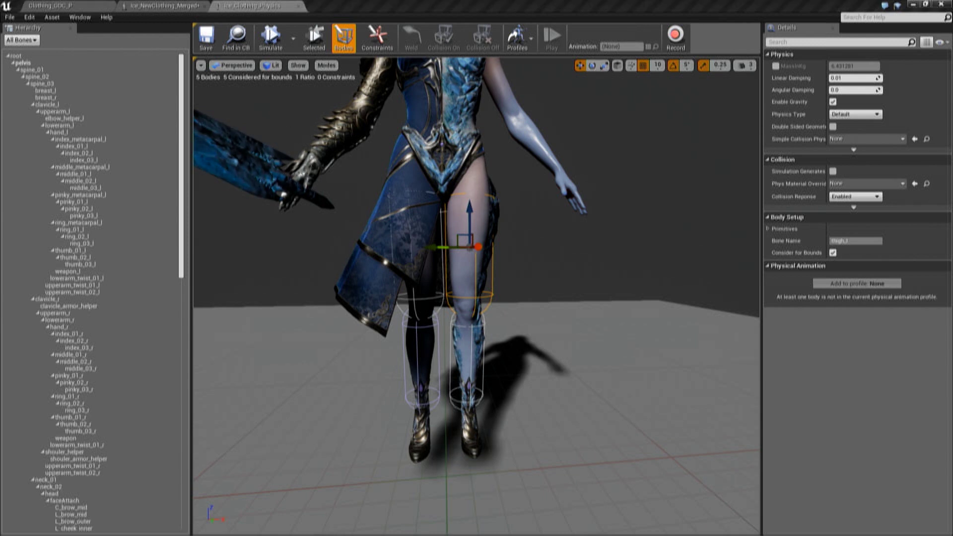
- Apply Ice_NewClothing_Merged_Clothing_0 - LOD0 to the skirt section and open cloth painting
left_click(168, 6)
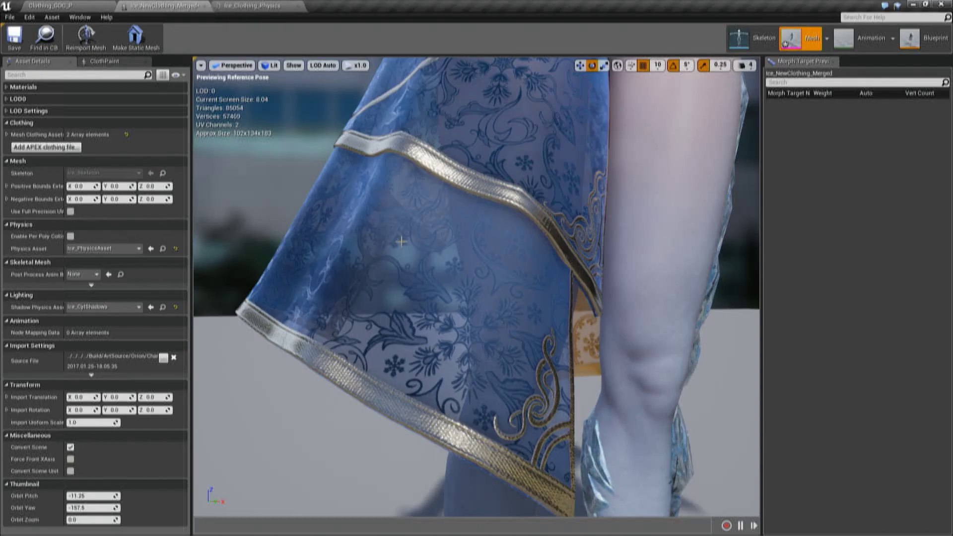
scroll(401, 242, "down", 6)
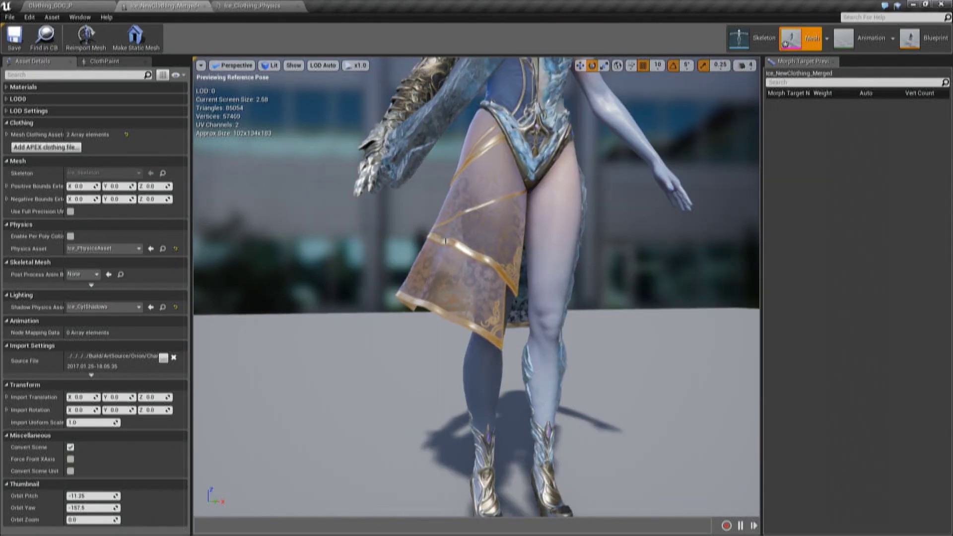
right_click(449, 241)
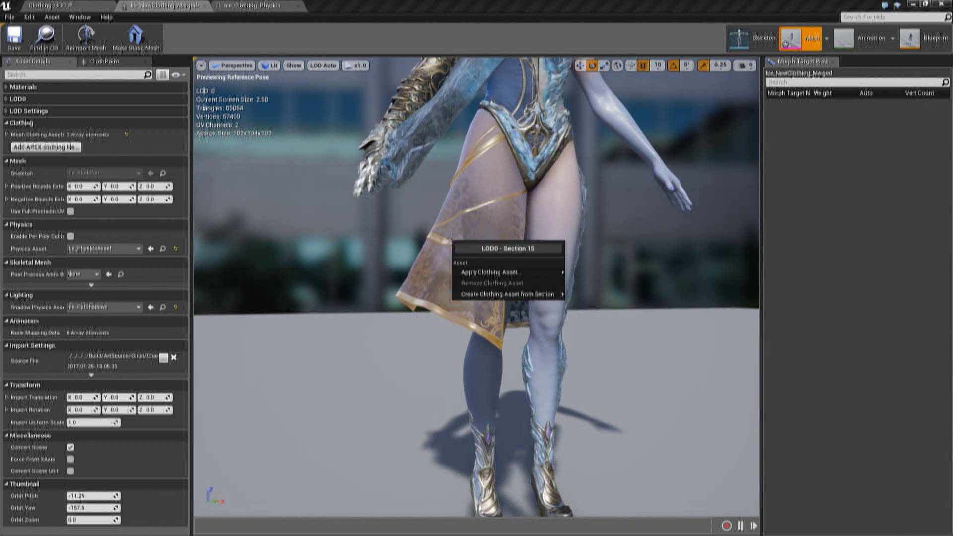
mouse_move(479, 275)
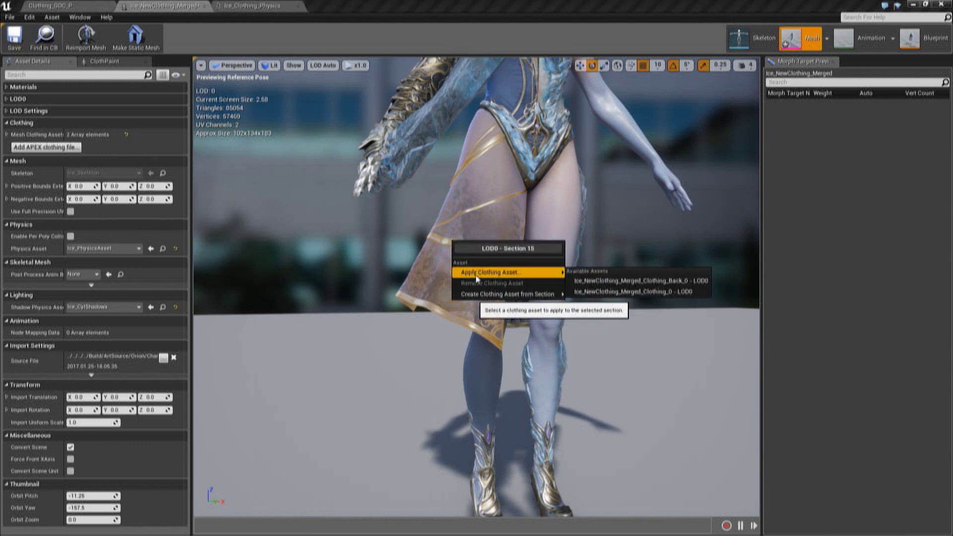
left_click(638, 293)
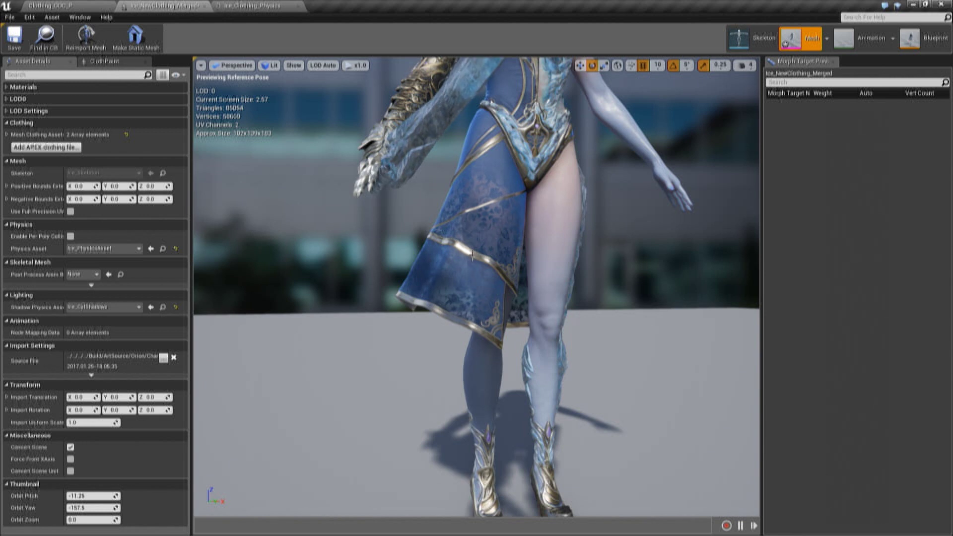
right_click_drag(400, 174, 399, 174)
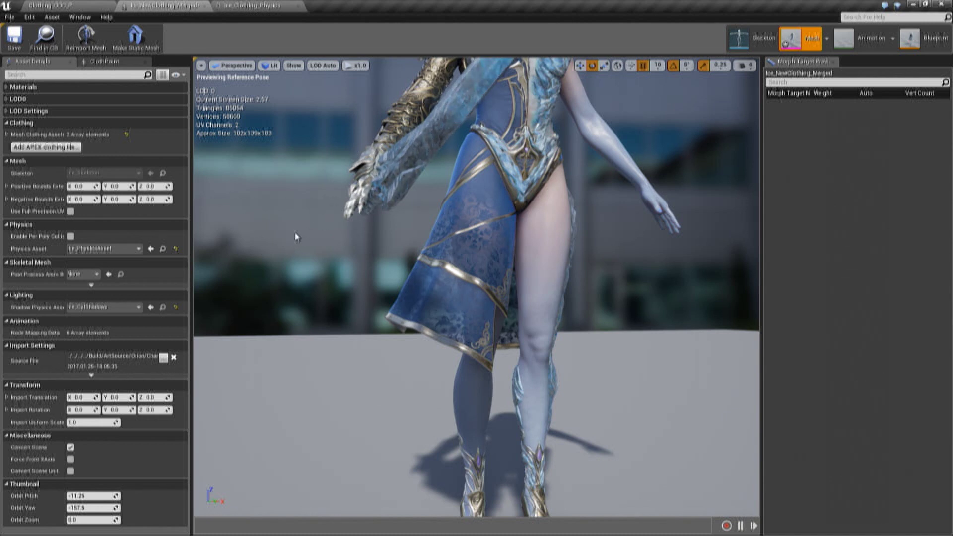
left_click(110, 63)
- Turn on cloth painting and select the skirt clothing asset to paint
left_click(22, 87)
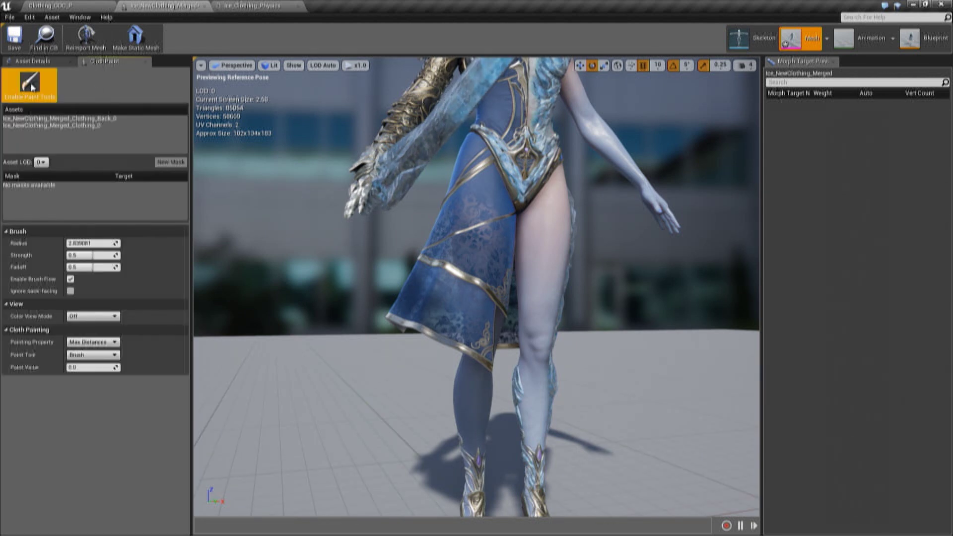
left_click(50, 121)
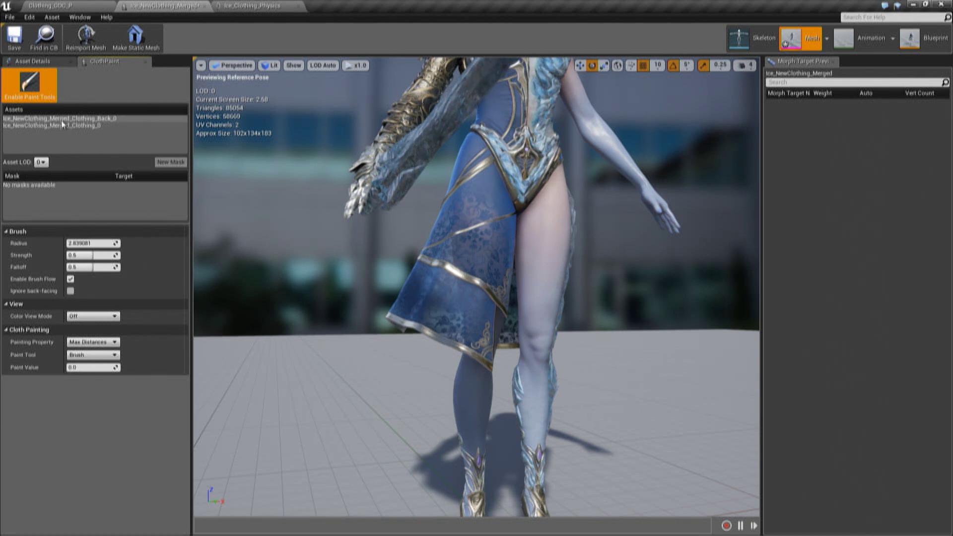
left_click(60, 125)
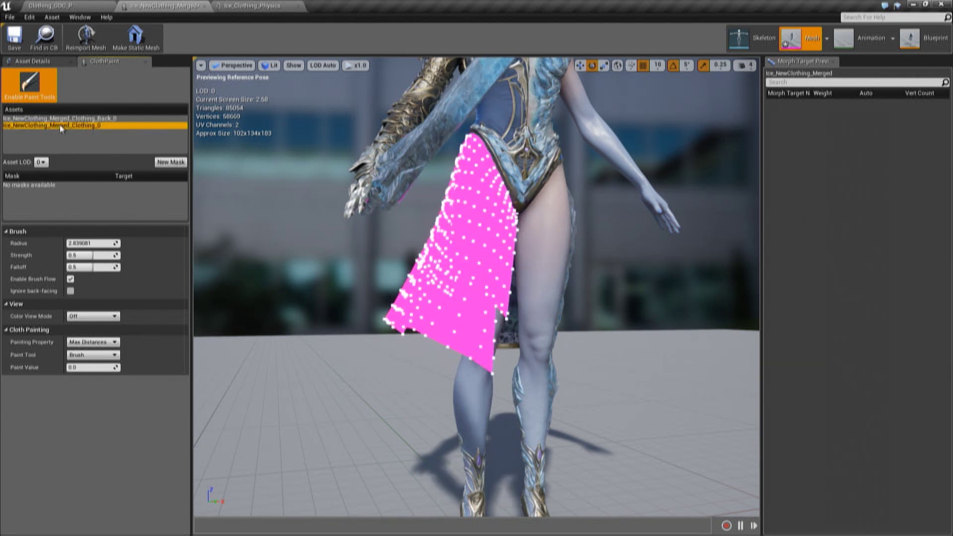
mouse_move(403, 352)
right_mouse_down()
mouse_move(471, 354)
mouse_move(402, 363)
mouse_move(412, 365)
right_mouse_up()
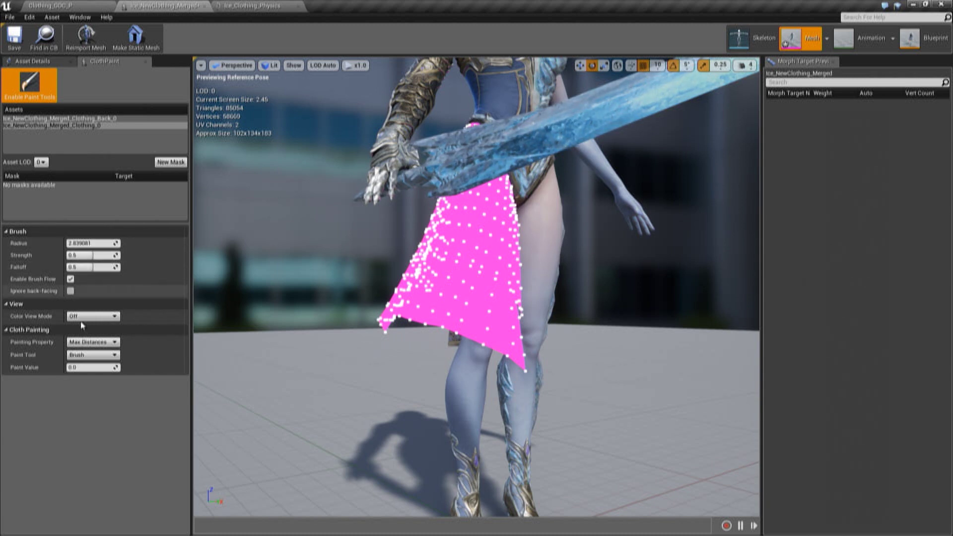
- Paint the lower skirt's Max Distances with a value of 0.577982
mouse_move(75, 368)
left_mouse_down()
mouse_move(149, 368)
mouse_move(82, 368)
left_mouse_up()
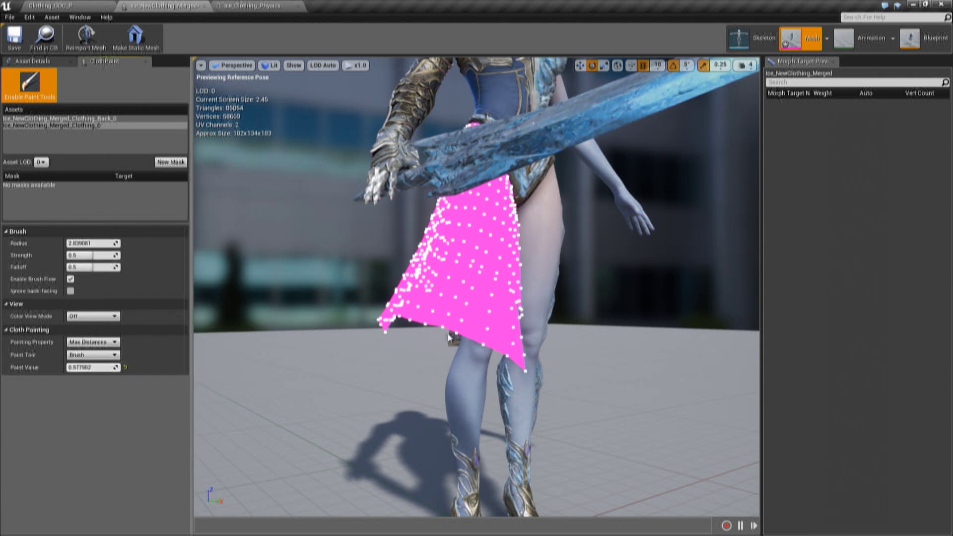
left_click_drag(463, 298, 433, 288)
mouse_move(486, 312)
left_mouse_down()
mouse_move(468, 276)
mouse_move(477, 312)
mouse_move(506, 340)
left_mouse_up()
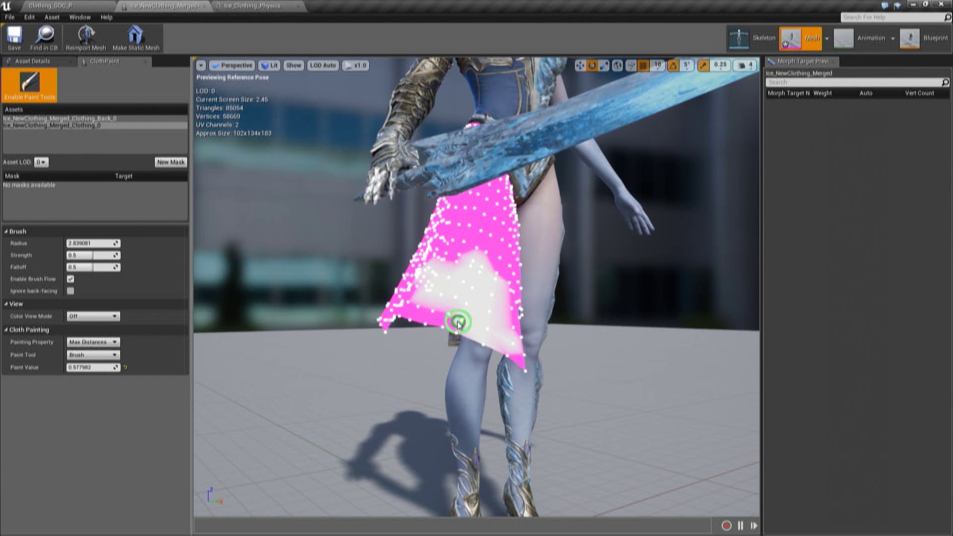
- Set the paint value to 0 and erase the white patch back to pink
left_click(100, 369)
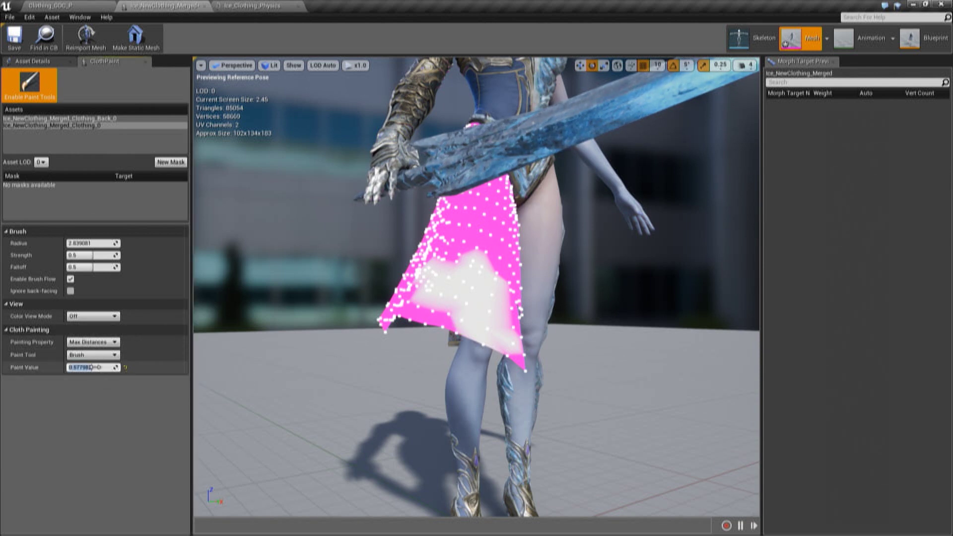
type("0")
mouse_move(491, 287)
left_mouse_down()
mouse_move(479, 263)
mouse_move(427, 303)
mouse_move(423, 273)
mouse_move(463, 289)
mouse_move(488, 329)
mouse_move(472, 326)
mouse_move(501, 348)
mouse_move(494, 286)
left_mouse_up()
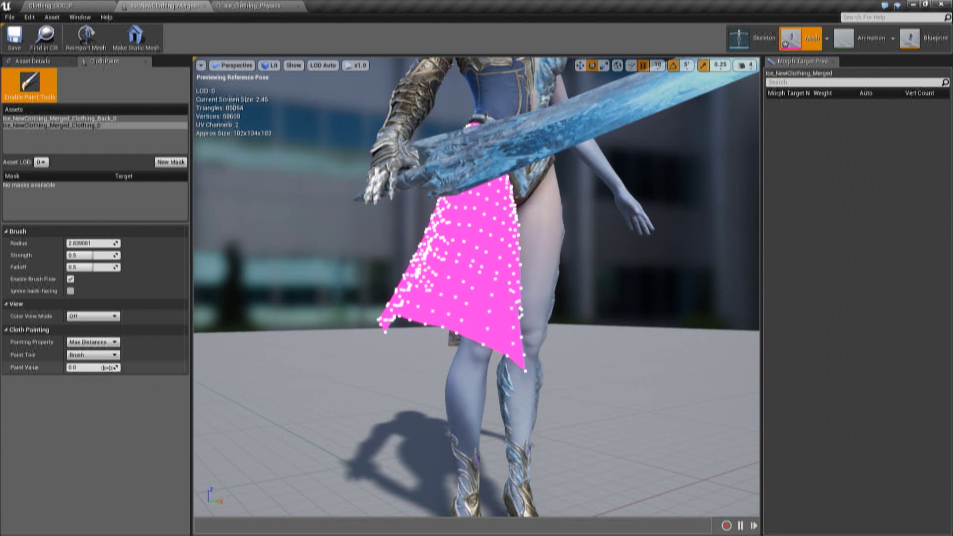
- Switch the paint tool to Gradient with End Value 100 and Use Regular Brush enabled
left_click(92, 355)
left_click(84, 373)
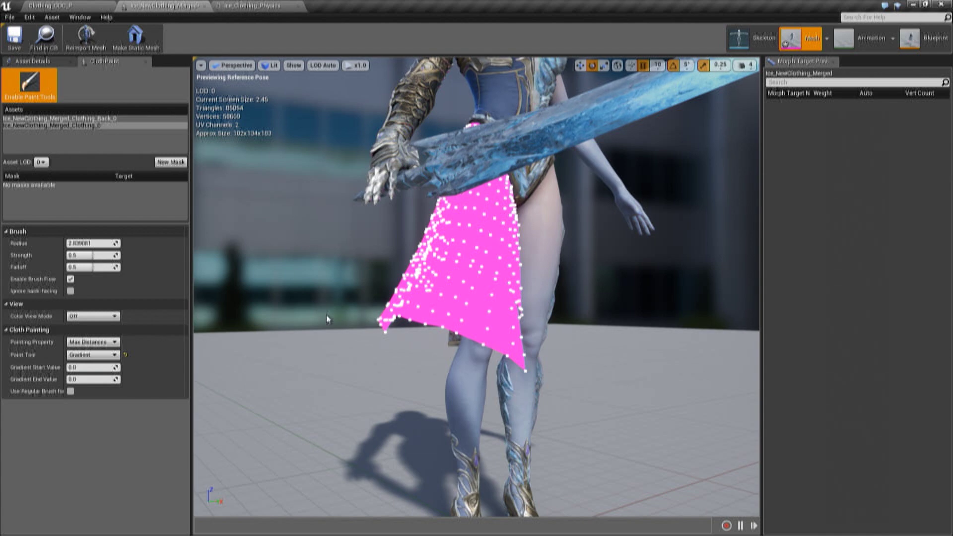
left_click_drag(476, 298, 343, 298, "alt")
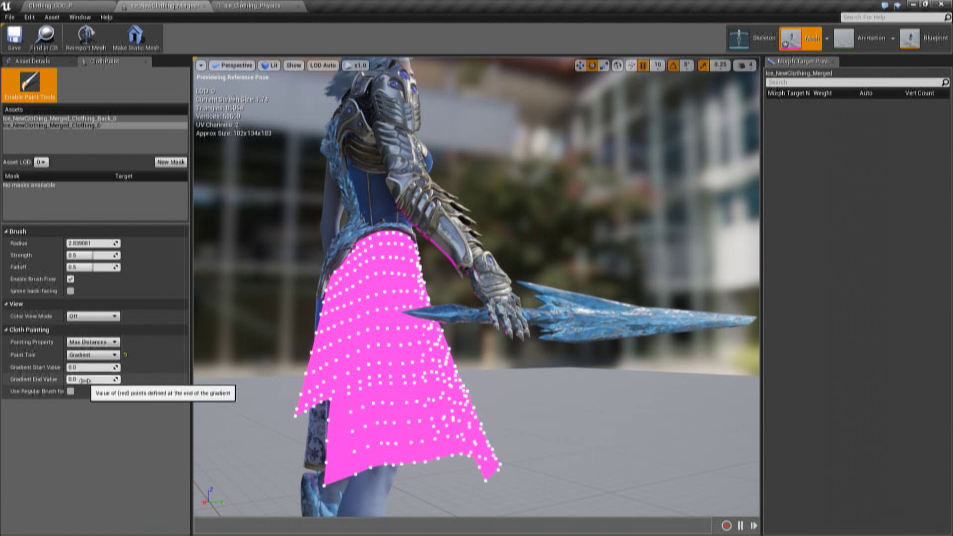
left_click(85, 380)
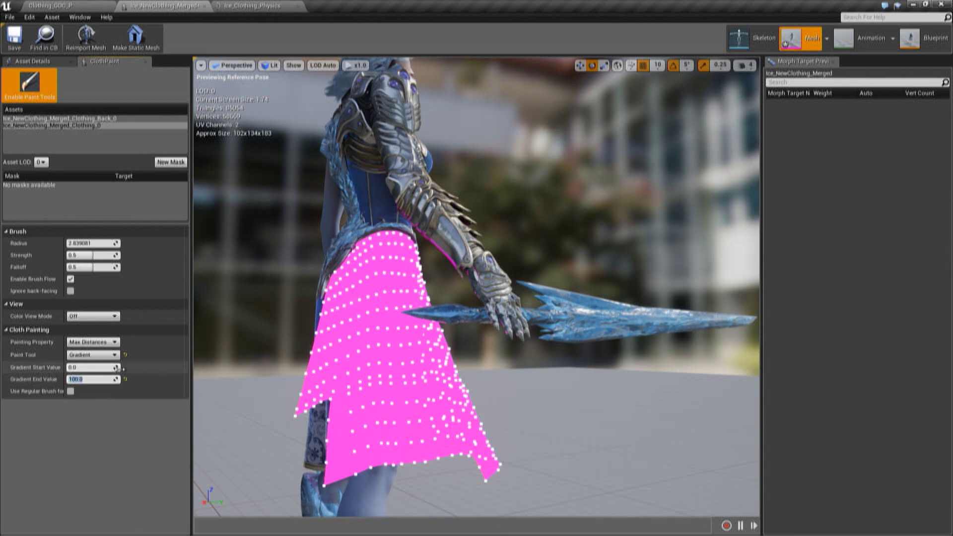
left_click_drag(65, 355, 82, 355)
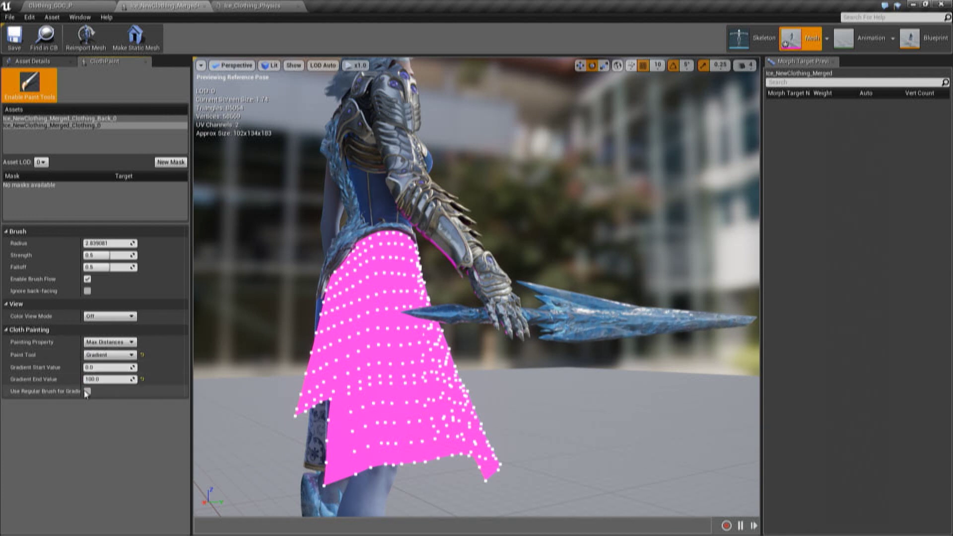
left_click(88, 391)
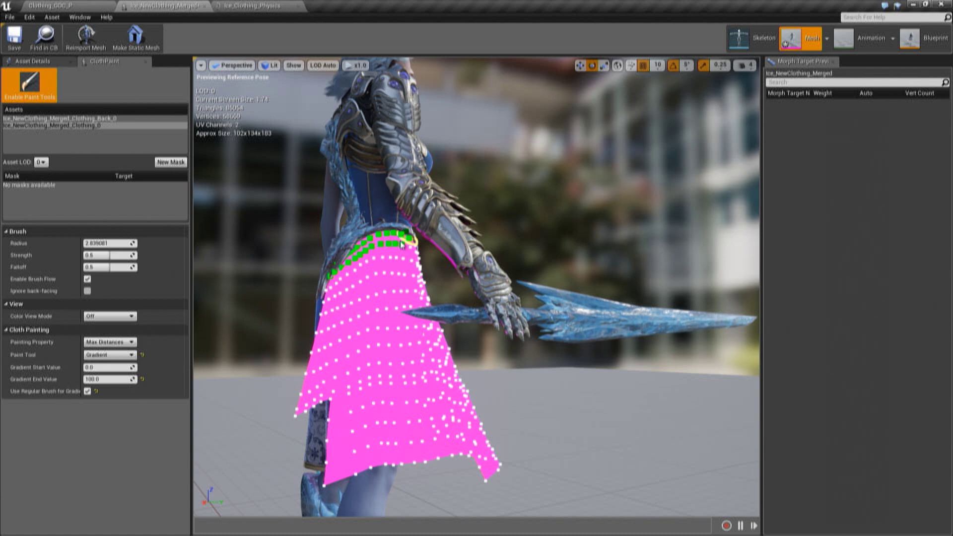
- Mark the skirt's waist vertices as the gradient start points
mouse_move(400, 258)
left_mouse_down()
mouse_move(383, 260)
mouse_move(372, 281)
mouse_move(312, 283)
left_mouse_up()
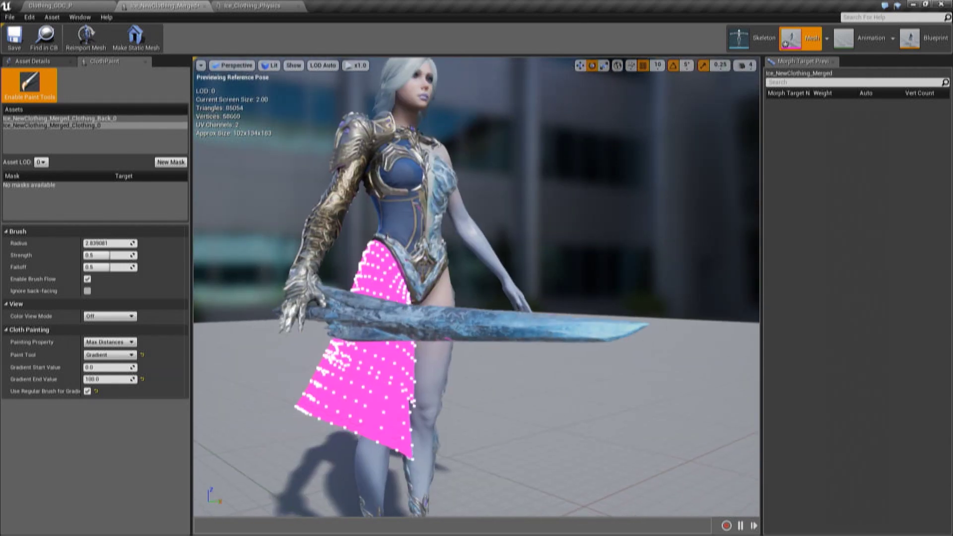
mouse_move(318, 238)
left_mouse_down()
mouse_move(341, 245)
mouse_move(328, 263)
mouse_move(365, 298)
mouse_move(376, 334)
left_mouse_up()
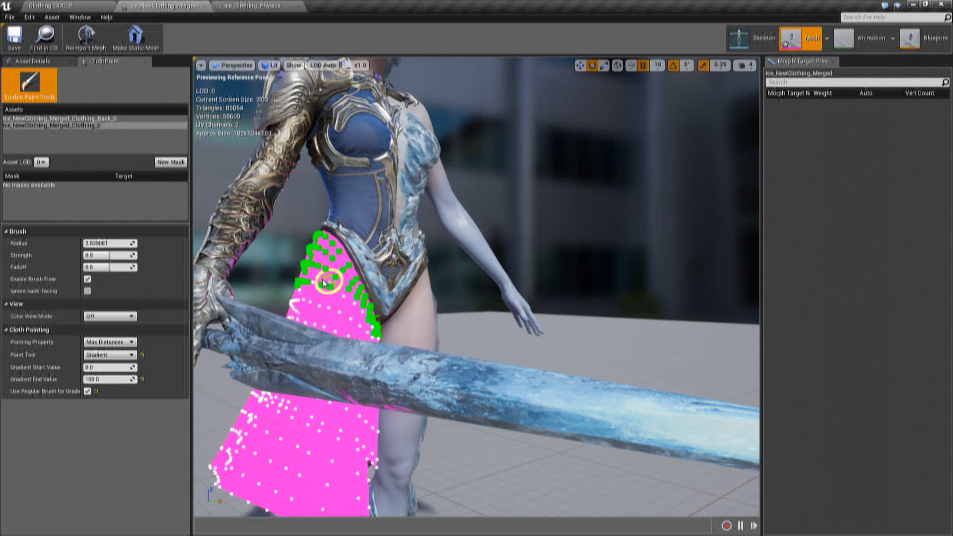
left_click_drag(308, 281, 332, 282, "alt")
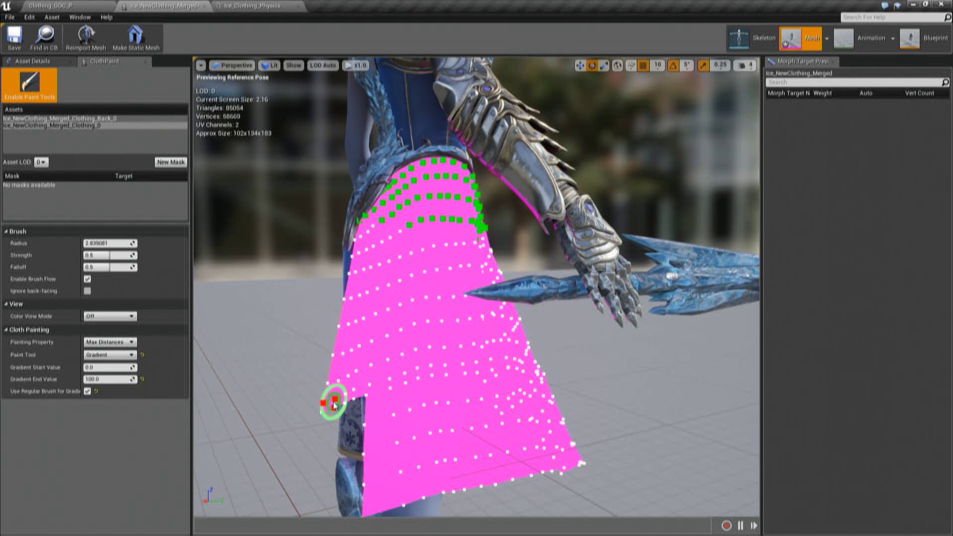
mouse_move(347, 397)
left_mouse_down("alt")
mouse_move(315, 414)
mouse_move(322, 390)
mouse_move(363, 450)
mouse_move(355, 502)
left_mouse_up("alt")
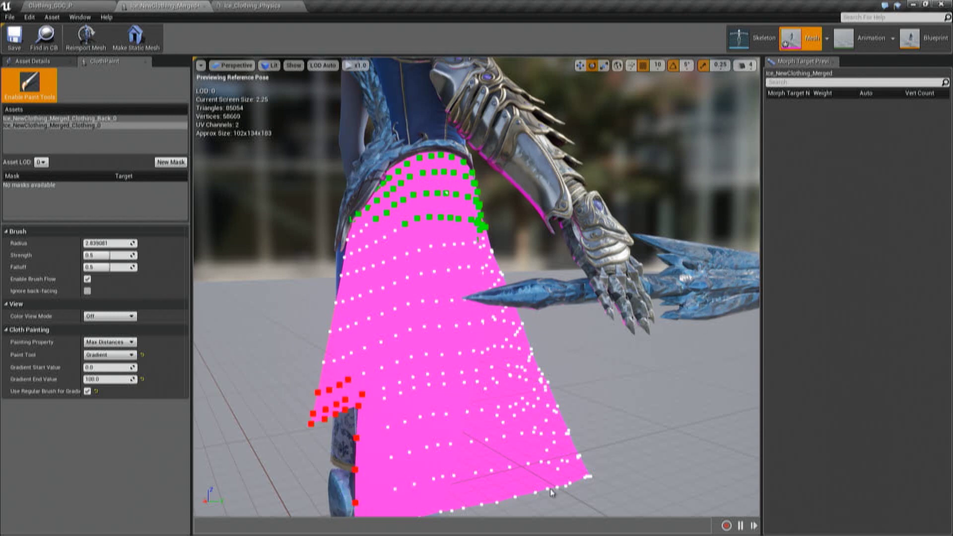
- Mark the hem vertices as gradient end, apply the 0-to-100 gradient, and turn painting off
mouse_move(551, 492)
left_mouse_down("alt")
mouse_move(531, 404)
mouse_move(411, 421)
mouse_move(462, 404)
mouse_move(611, 396)
left_mouse_up("alt")
key("Return")
right_click_drag(602, 429, 371, 320)
key("ctrl+z")
mouse_move(371, 320)
left_mouse_down()
mouse_move(391, 318)
mouse_move(374, 328)
mouse_move(361, 414)
mouse_move(316, 386)
left_mouse_up()
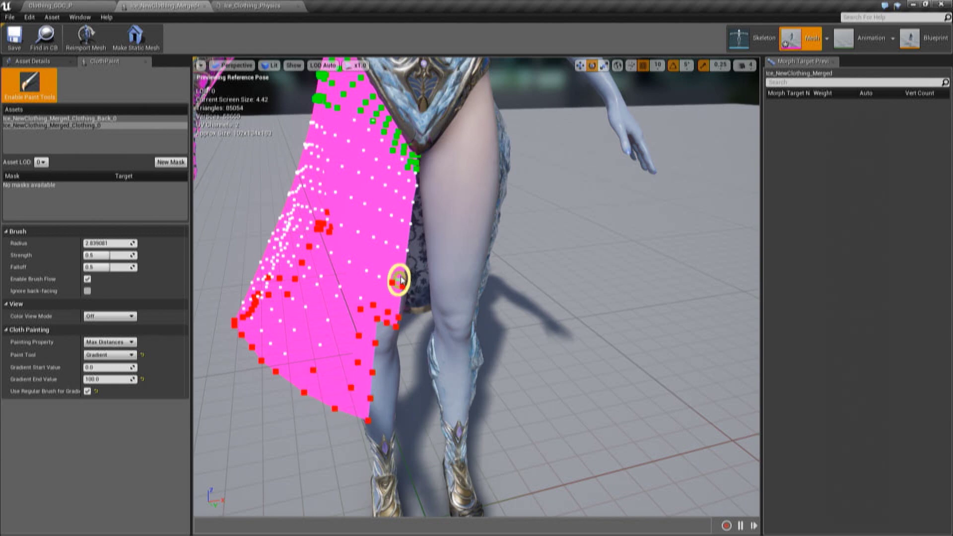
right_click_drag(347, 449, 317, 454)
key("Return")
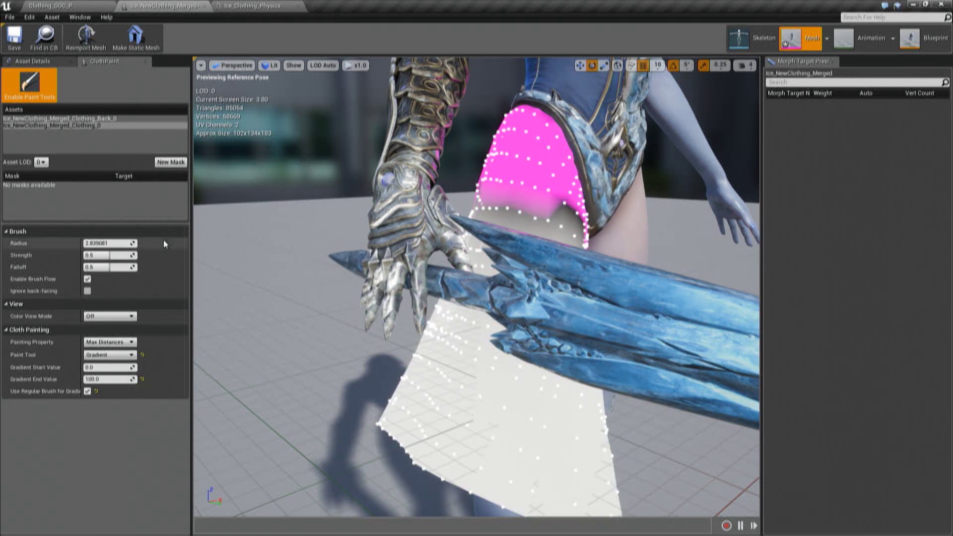
left_click(30, 86)
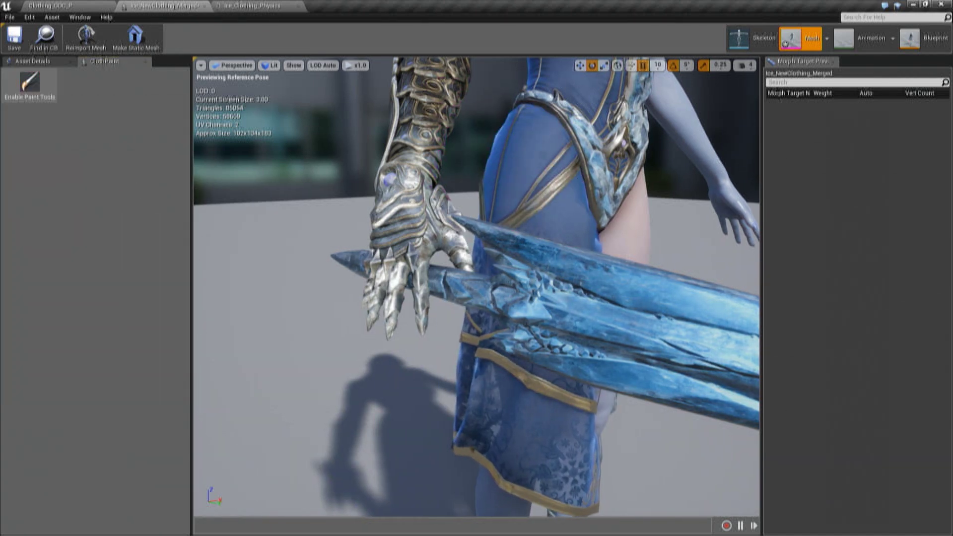
- Check the skirt from the front, then go to the Clothing_GDC_P level
mouse_move(395, 328)
left_mouse_down()
mouse_move(337, 322)
mouse_move(395, 328)
left_mouse_up()
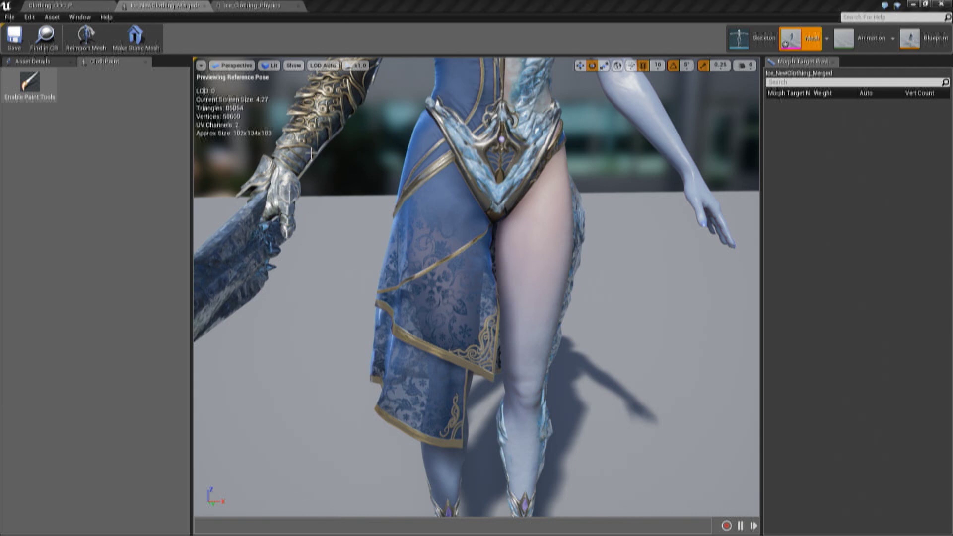
left_click(91, 7)
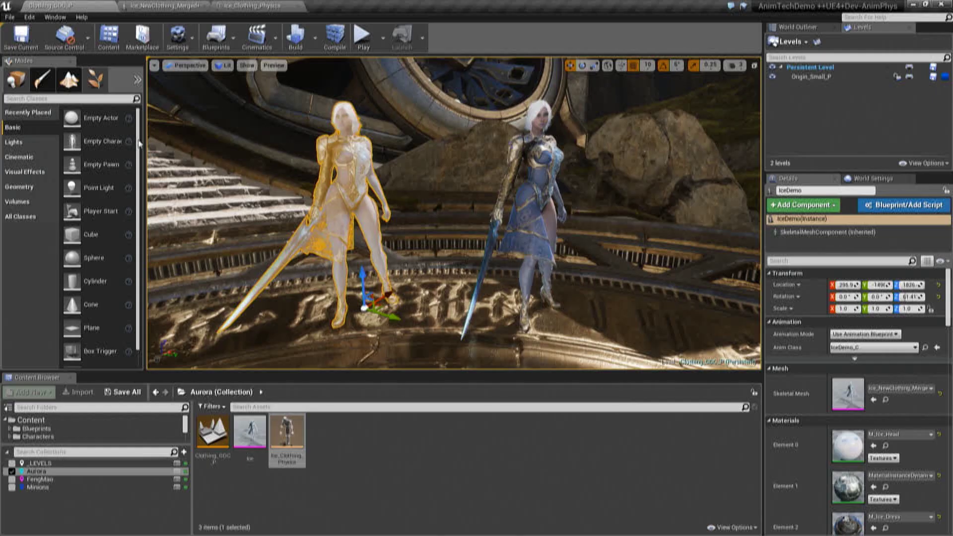
- Play the Clothing_GDC_P level, take control of the game view, then restore the editor layout
left_click(363, 36)
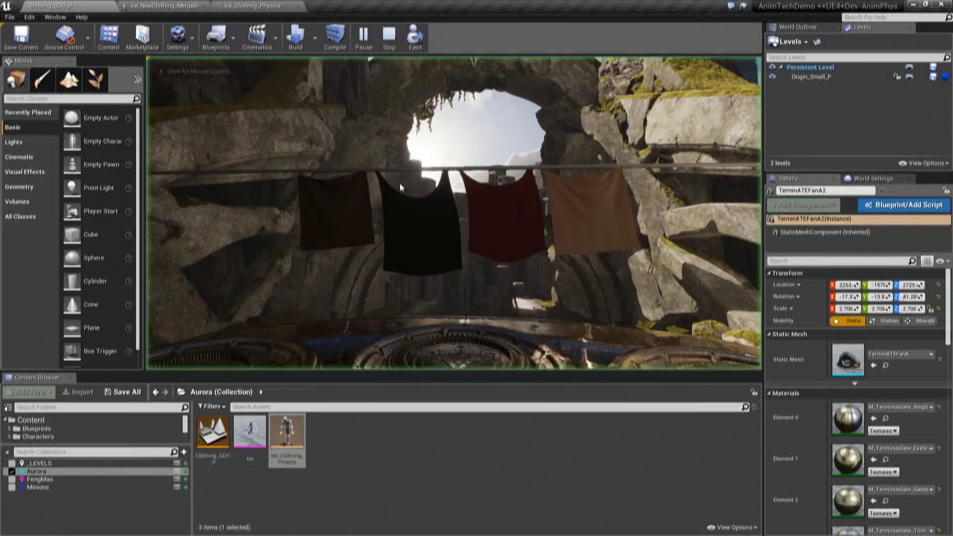
left_click(415, 193)
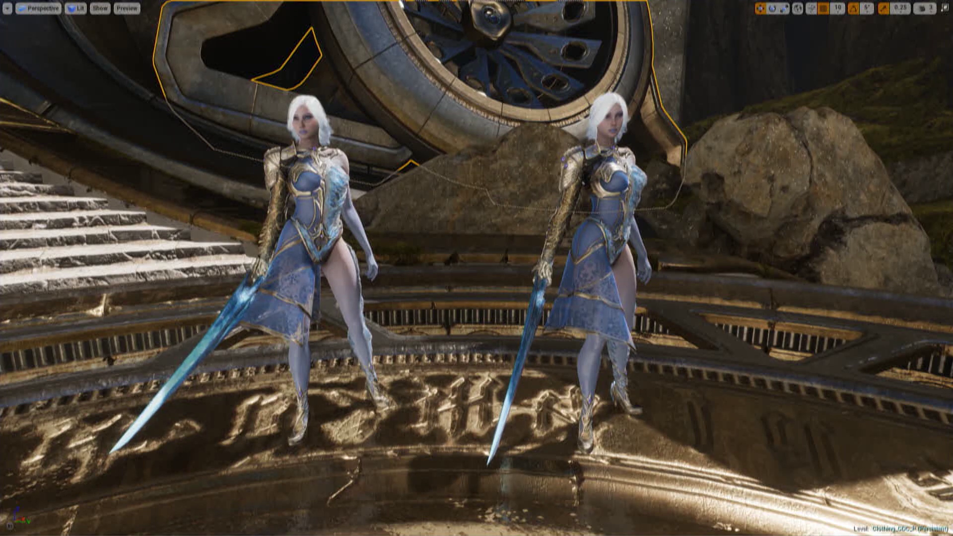
key("F11")
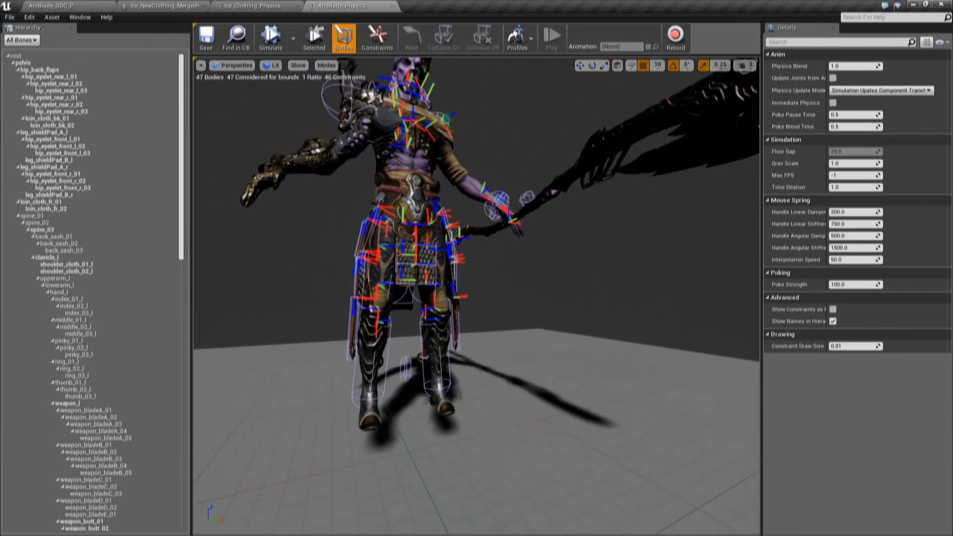
- Simulate ArcBlade_Physics, swing a leg-cloth body, select hip_eyelet_front_r_03, and return to ArcBlade_GDC_P
left_click(270, 37)
right_click_drag(396, 309, 343, 298, "ctrl")
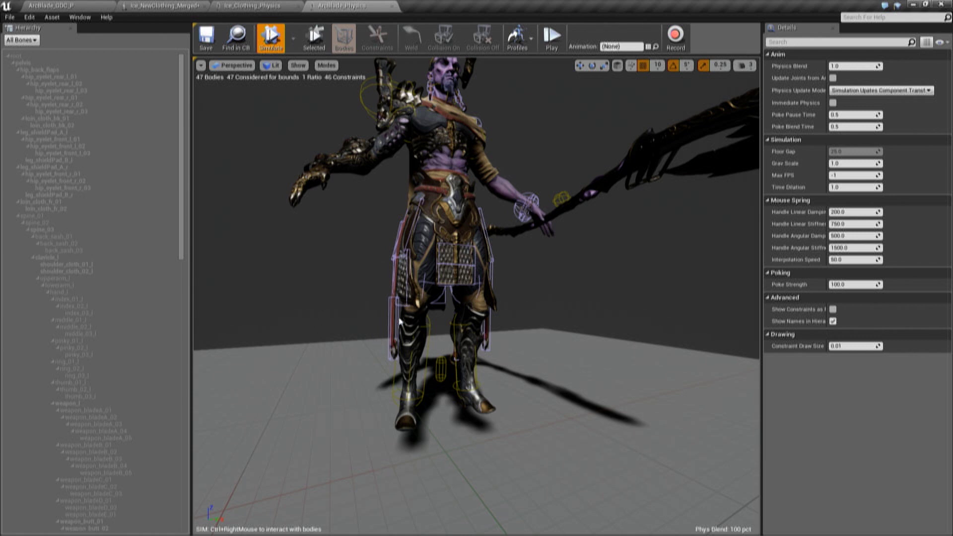
left_click(271, 37)
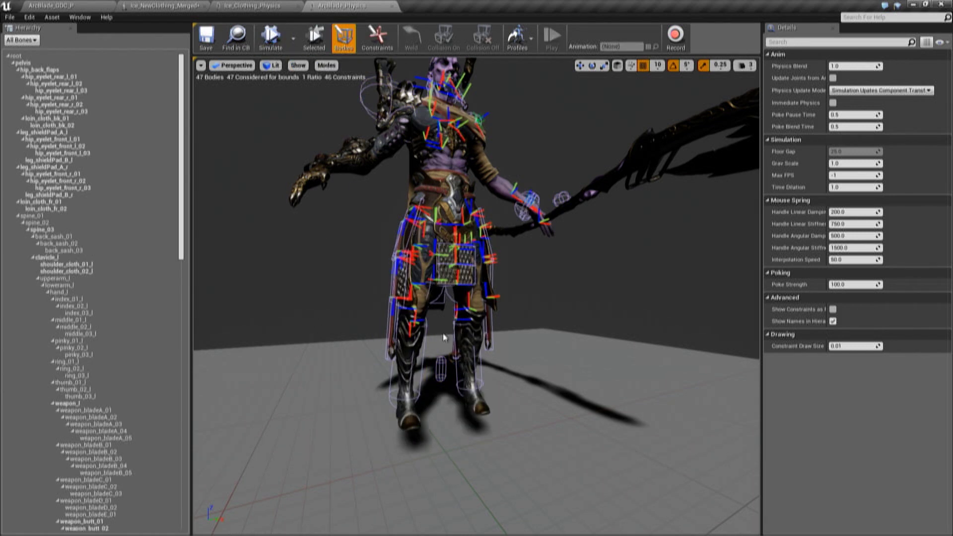
left_click(399, 315)
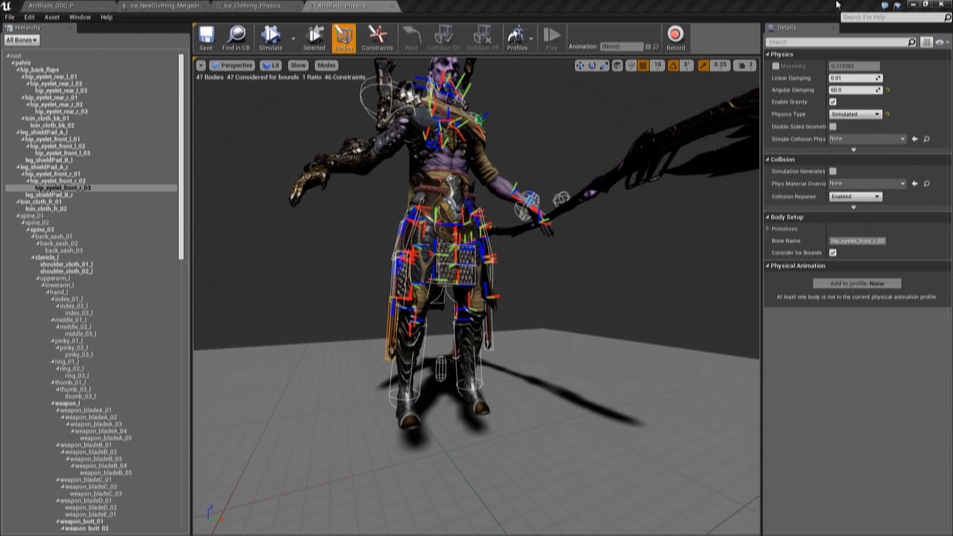
left_click(82, 4)
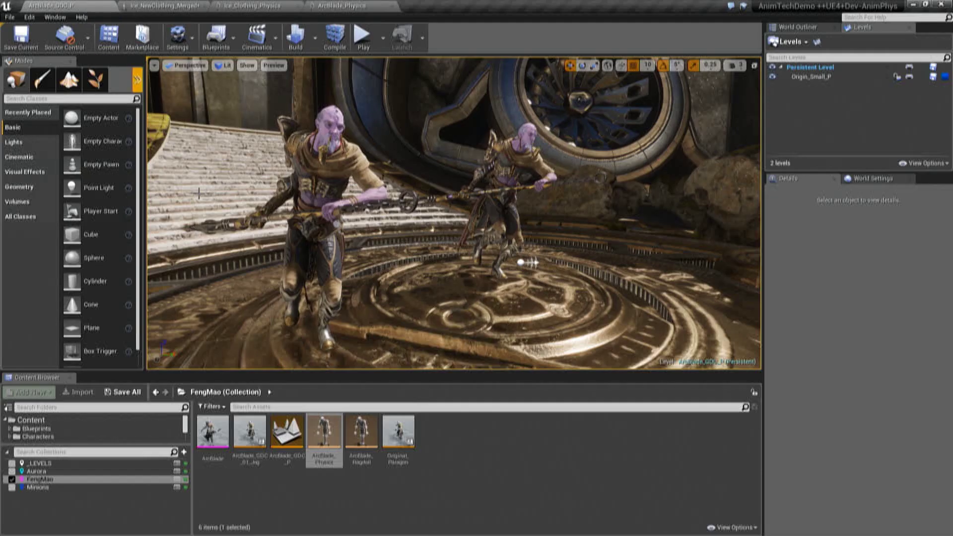
- Briefly play-test the level with the Original_Paragon character selected, then stop
left_click(323, 189)
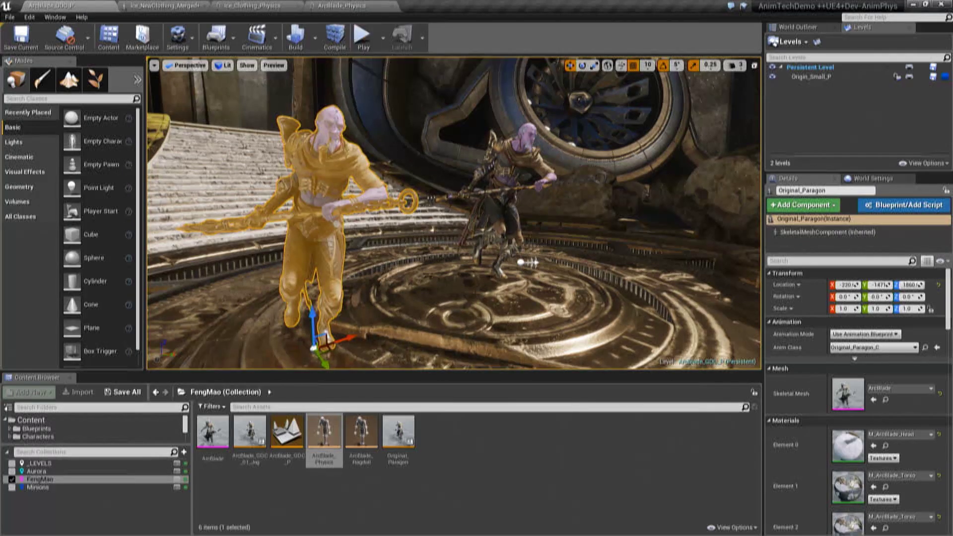
left_click(362, 39)
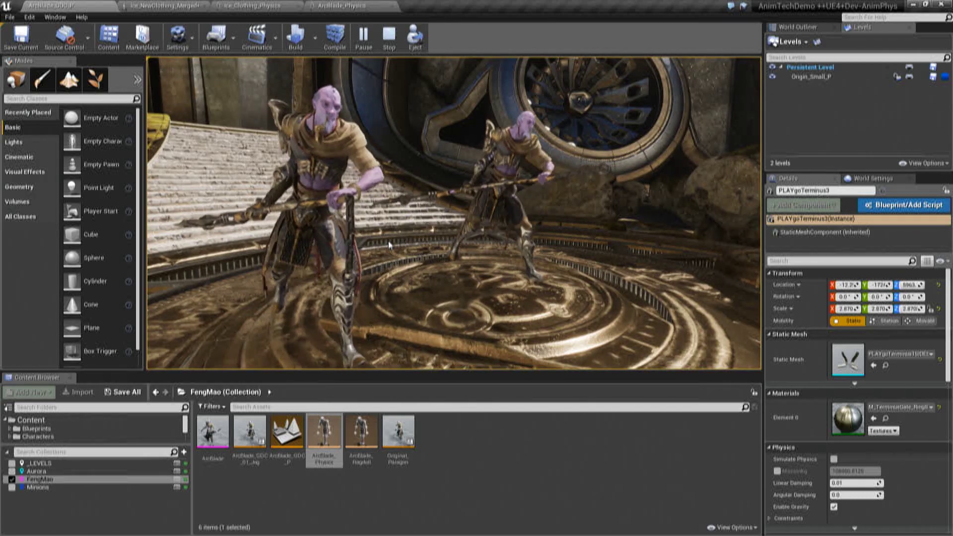
left_click(365, 259)
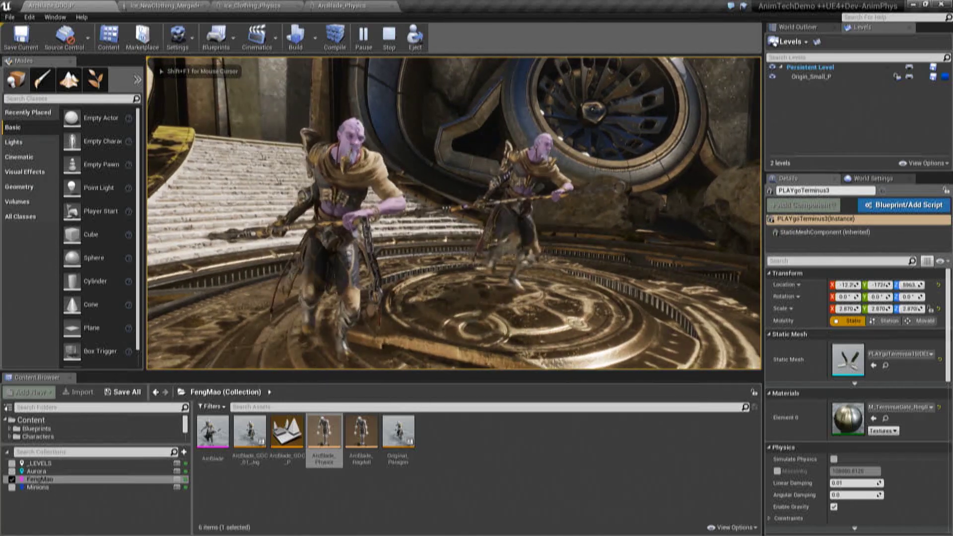
key("Escape")
- Locate the Original_Paragon character's animation blueprint with Ctrl+B and open it
left_click(347, 213)
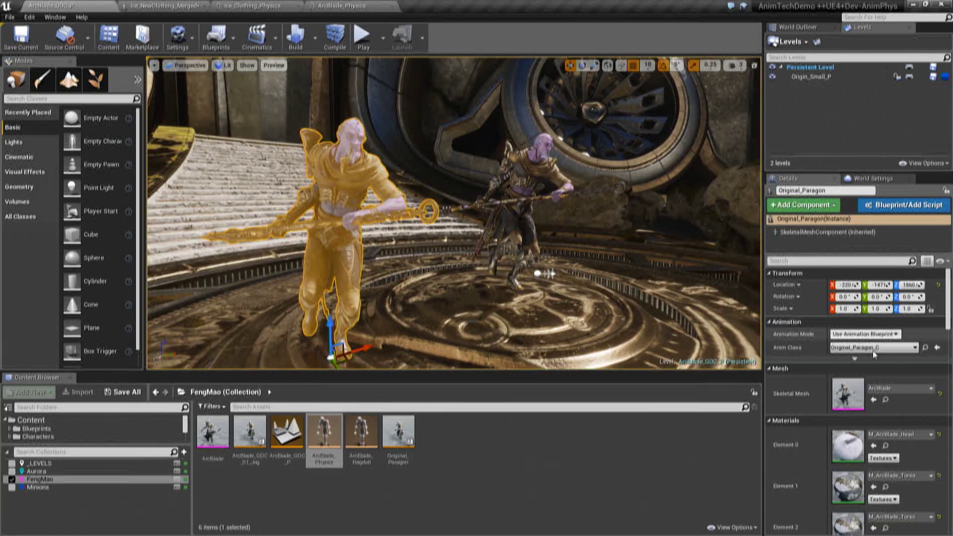
key("ctrl+b")
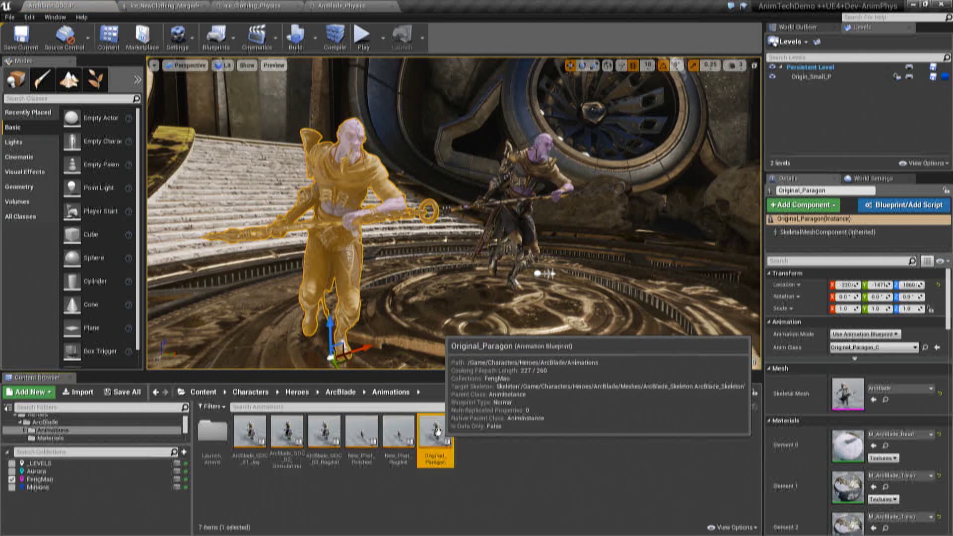
double_click(450, 447)
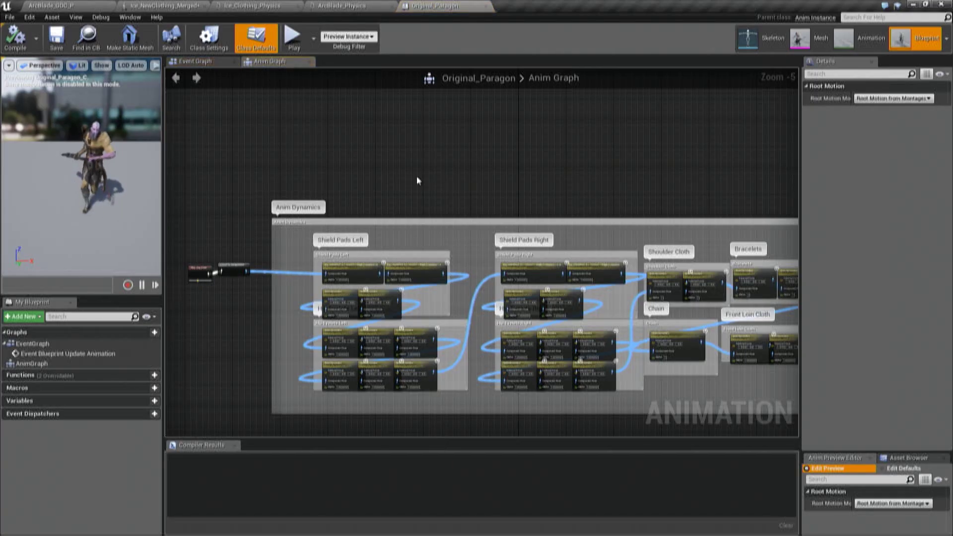
- Pan and zoom the Anim Graph and inspect a shield pad Anim Dynamics node's settings
right_click_drag(415, 178, 501, 101)
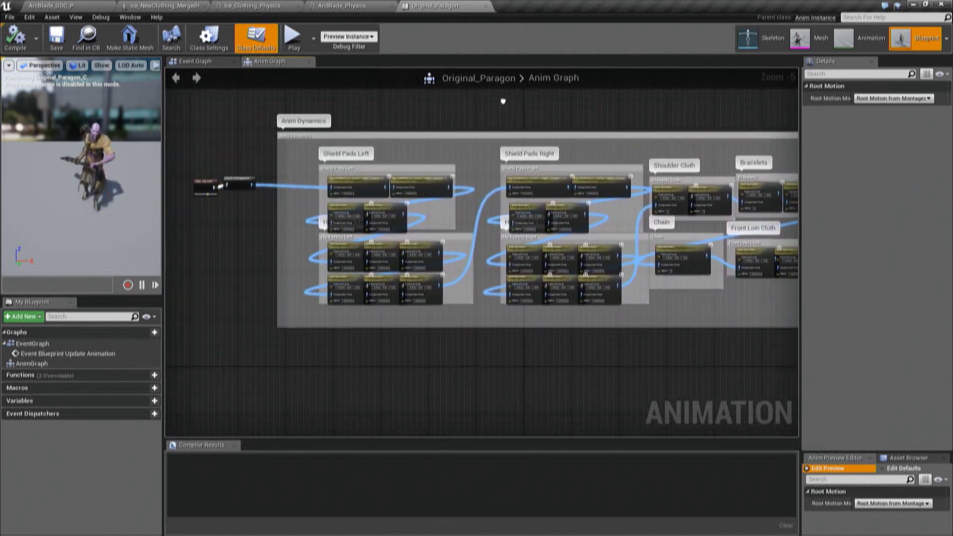
scroll(389, 214, "up", 4)
left_click(389, 213)
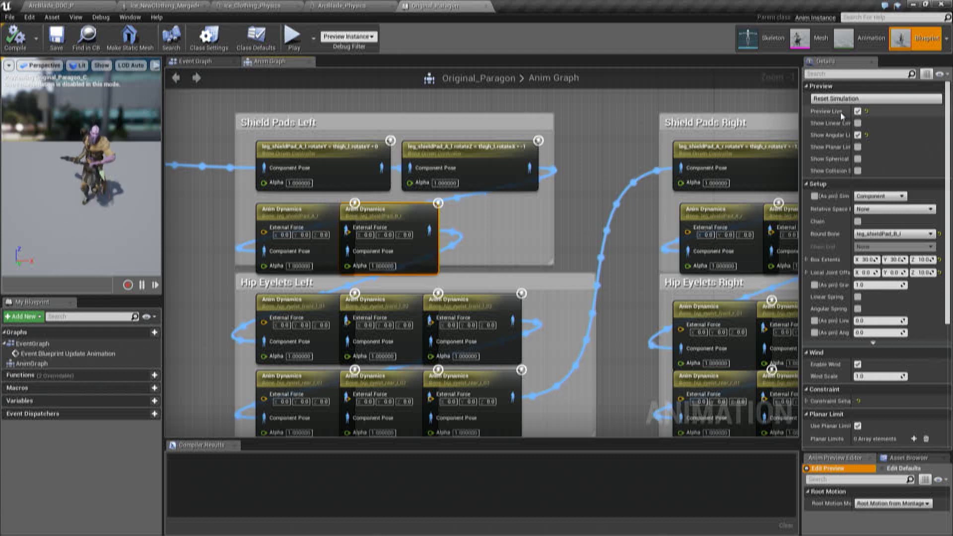
right_click_drag(615, 209, 531, 169)
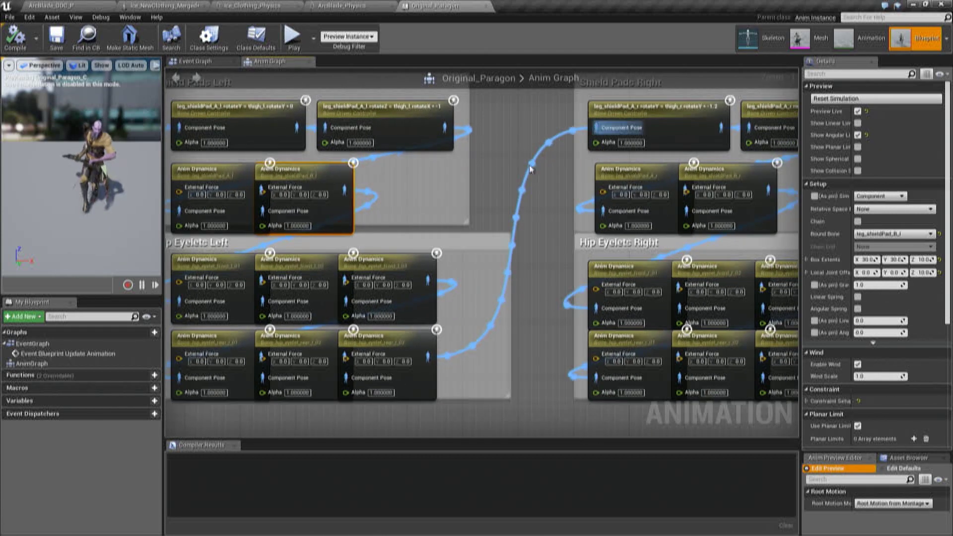
scroll(530, 169, "down", 3)
- Select the ArcBlade_GDC character in the level and open its ArcBlade_GDC_01_Jog animation blueprint
left_click(83, 9)
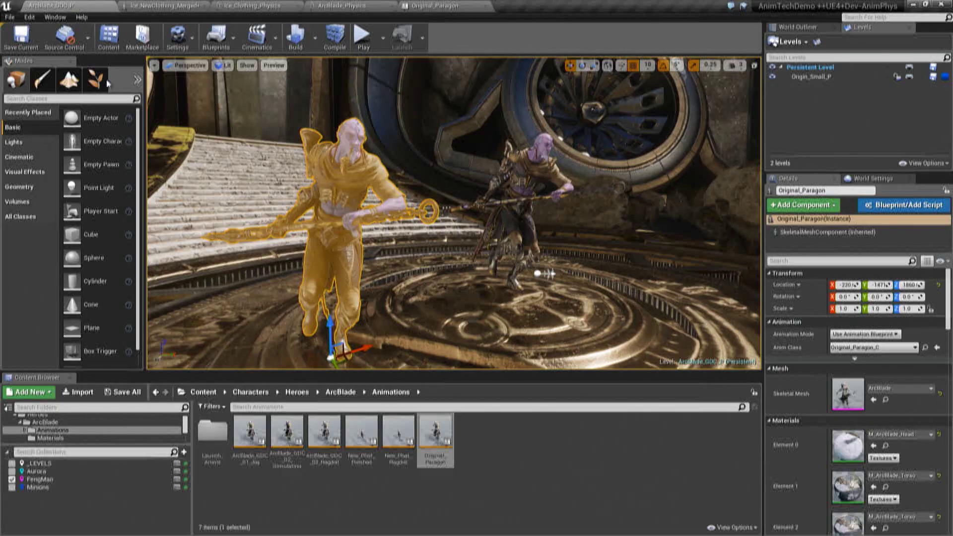
left_click(531, 181)
key("f")
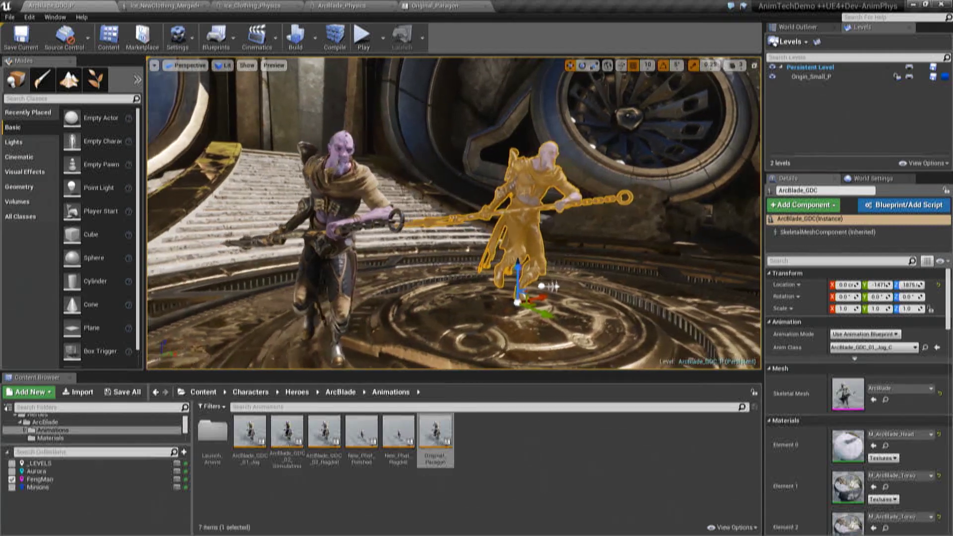
left_click(924, 347)
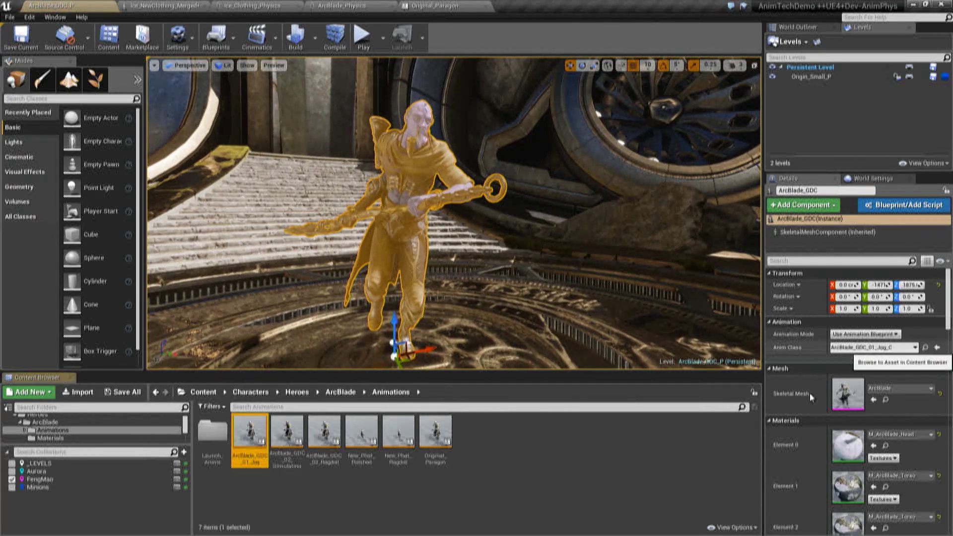
double_click(241, 452)
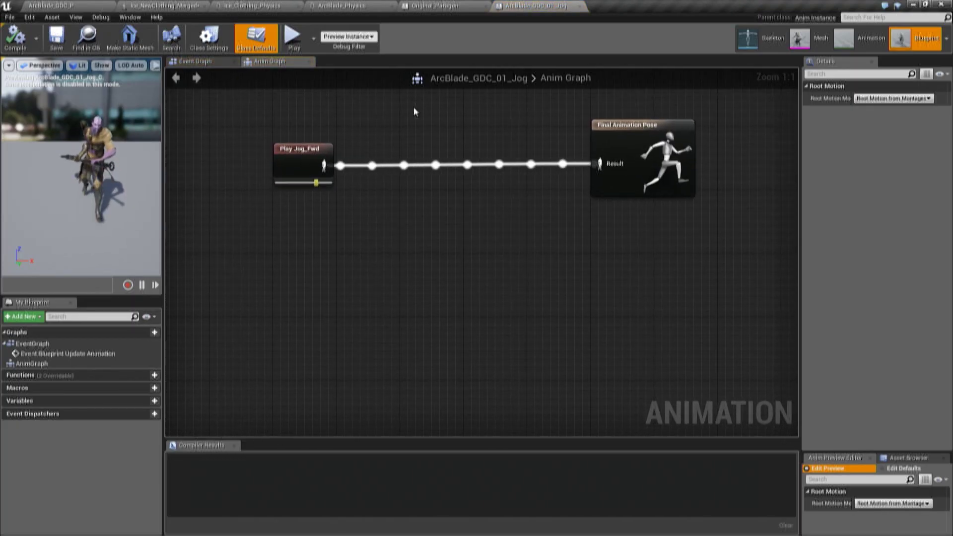
- Add a RigidBody node between Play_Jog_Fwd and Final Animation Pose, then compile
right_click(421, 266)
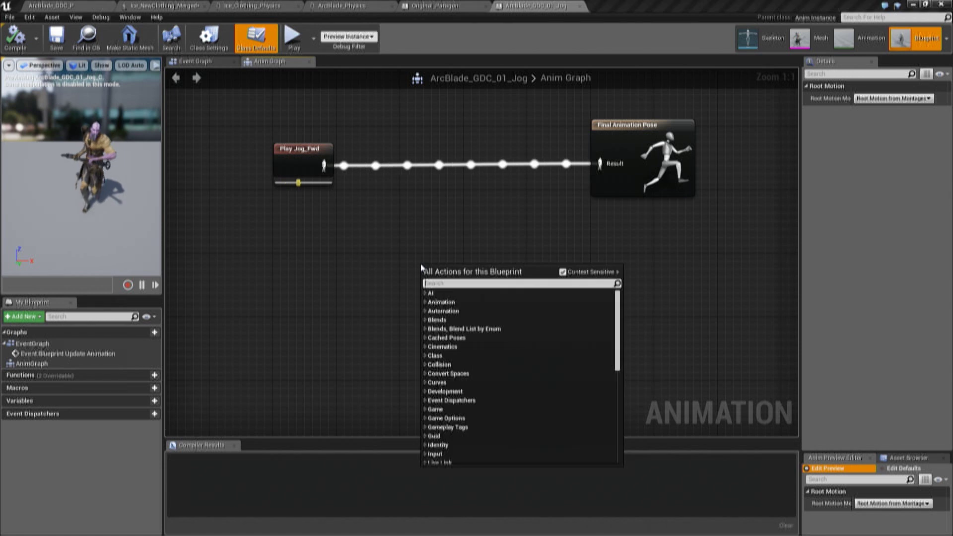
type("rigid")
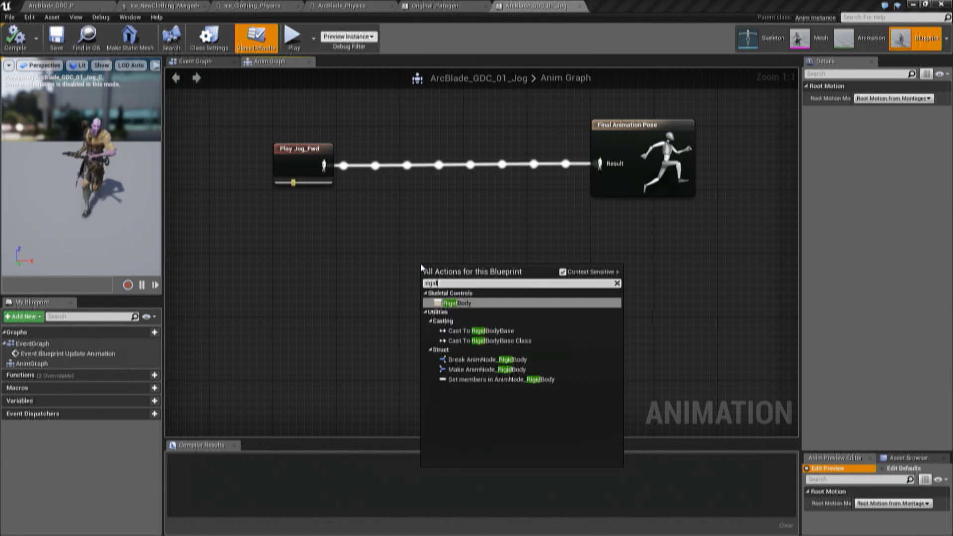
key("Return")
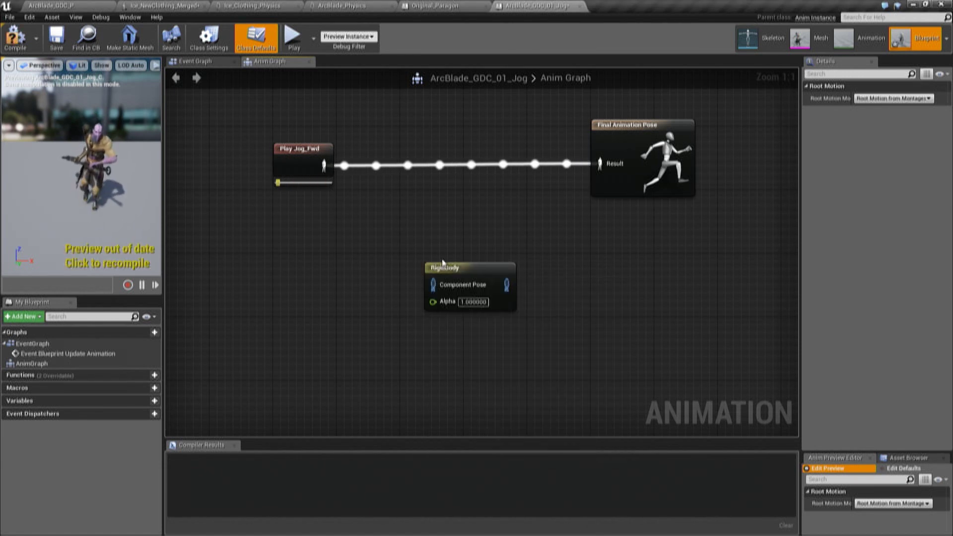
left_click_drag(326, 166, 432, 284)
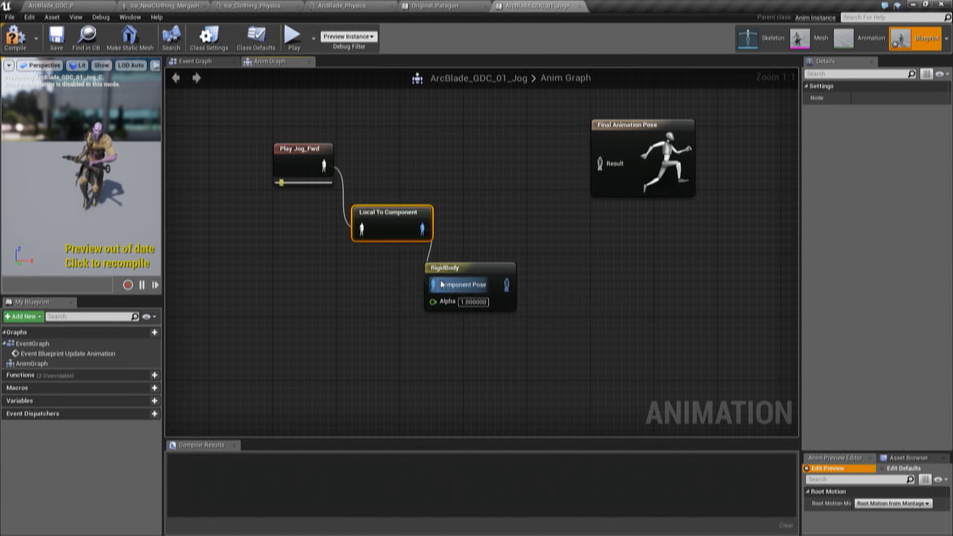
left_click_drag(505, 286, 601, 166)
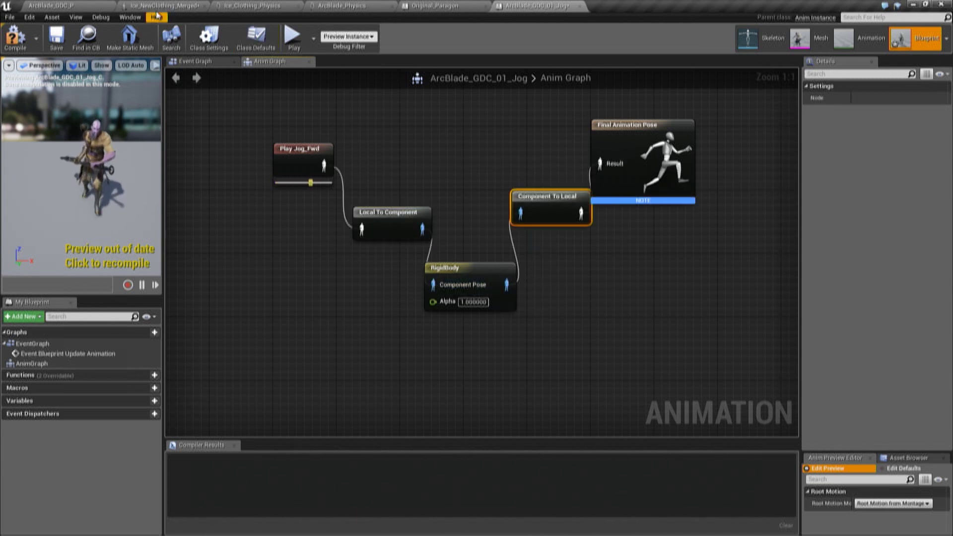
left_click(7, 44)
left_click(49, 5)
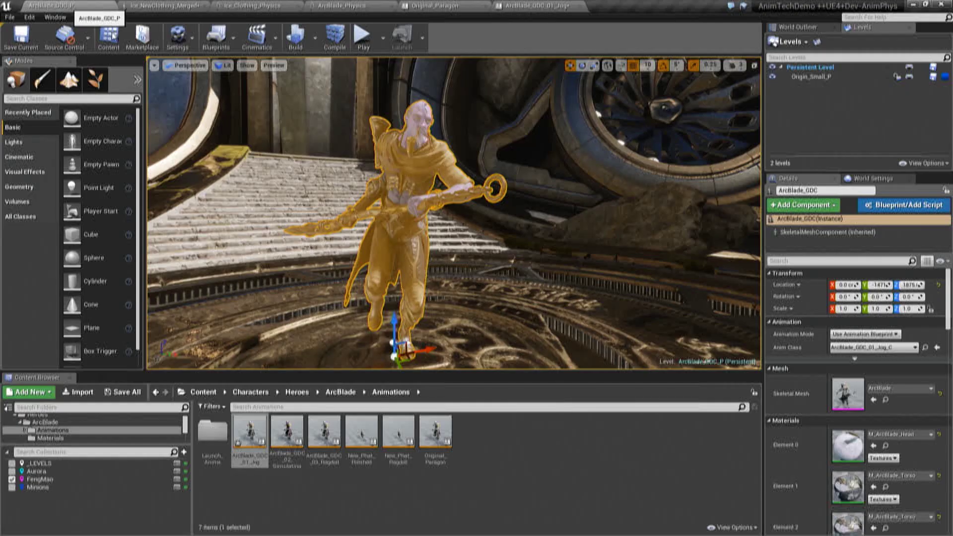
left_click(363, 42)
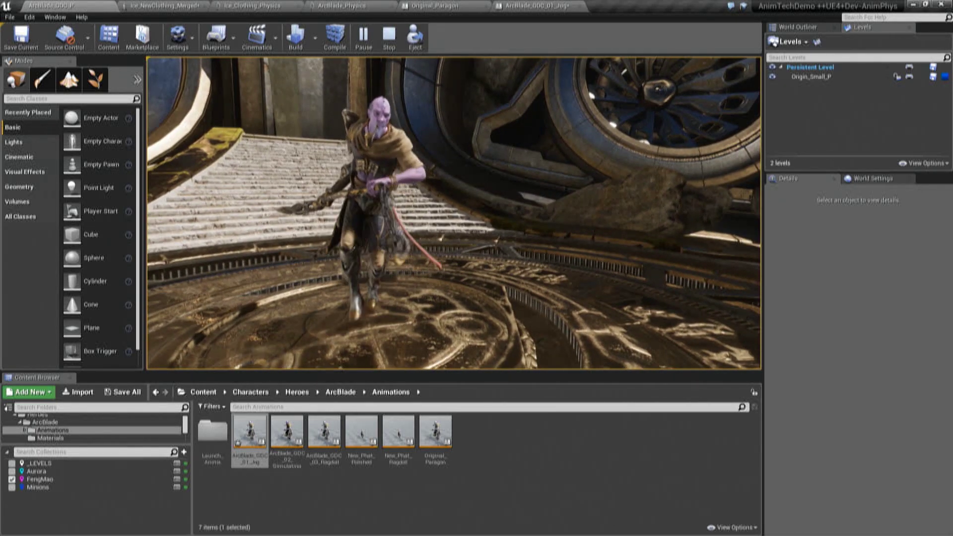
key("Escape")
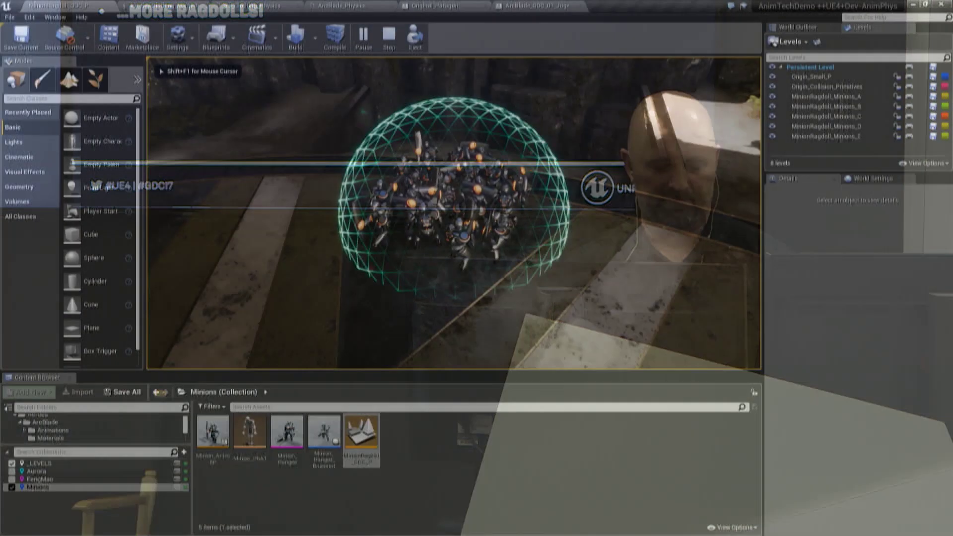
- Switch the MinionRagdoll_GDC_P viewport to immersive full-screen with F11
key("F11")
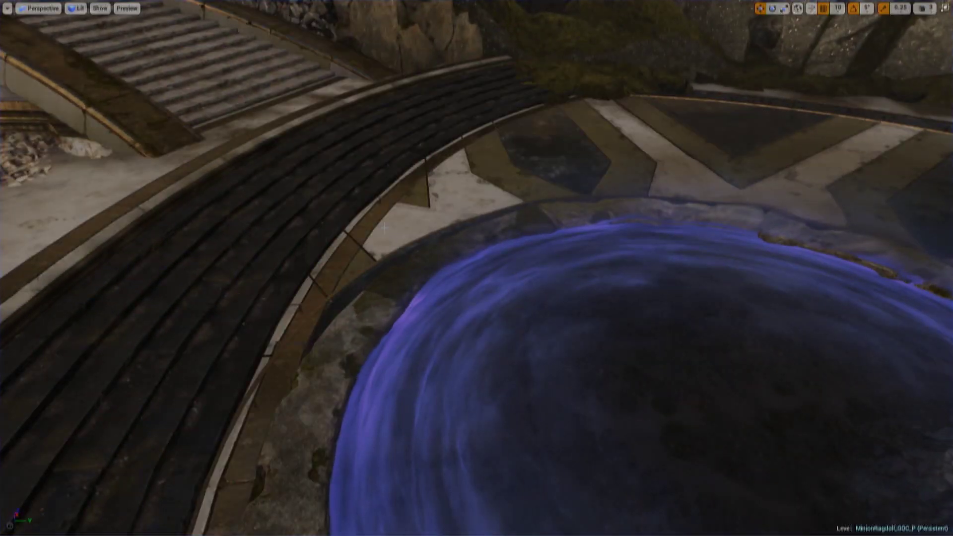
- Exit immersive mode with F11 to bring back the full editor panels
key("F11")
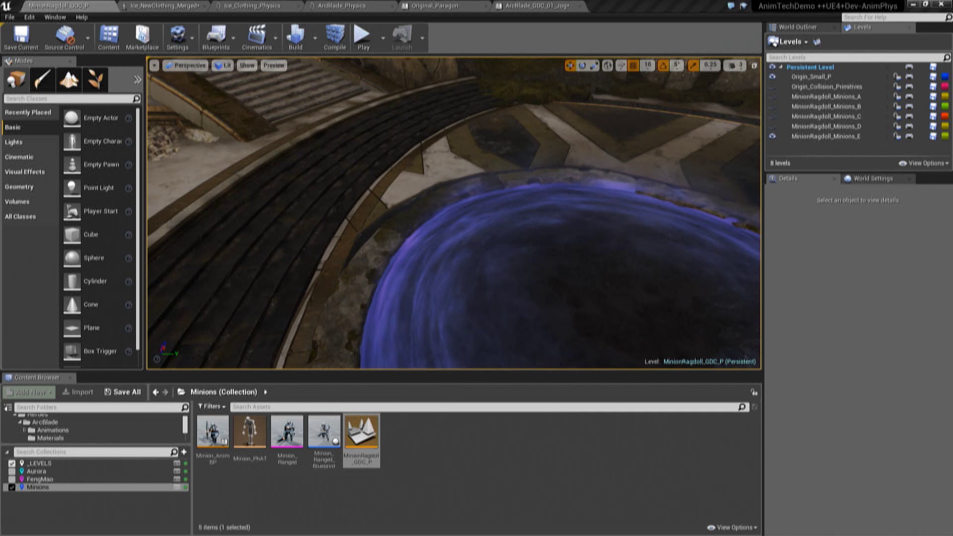